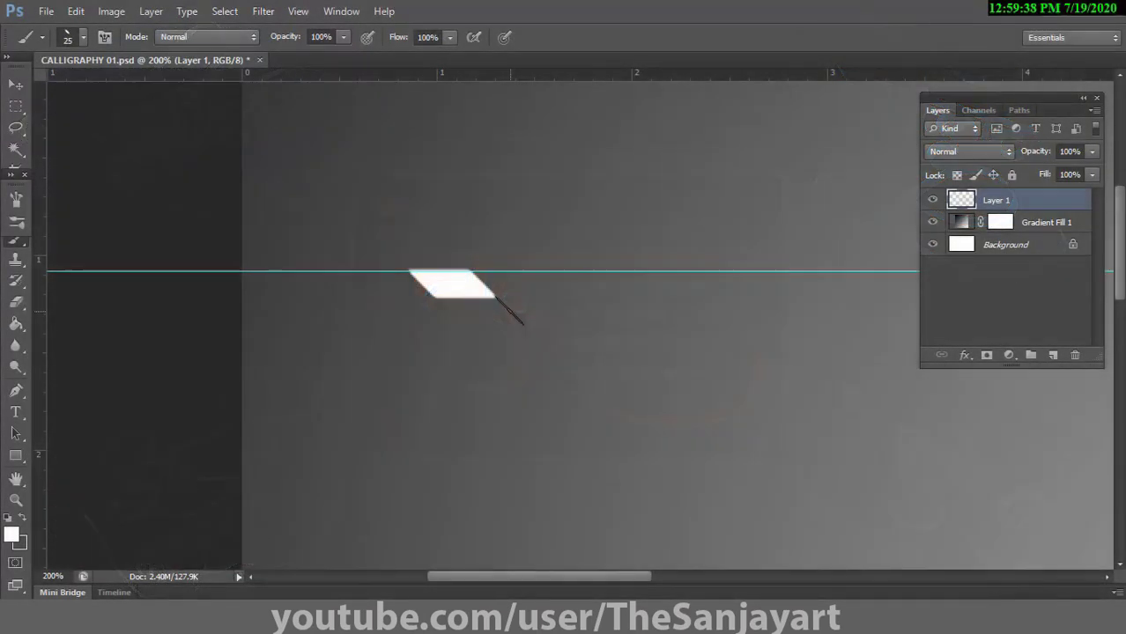
# Step: Paint the remaining white nib marks as a staggered staircase below the guide on Layer 1
pyautogui.moveTo(507, 313); pyautogui.dragTo(565, 313)
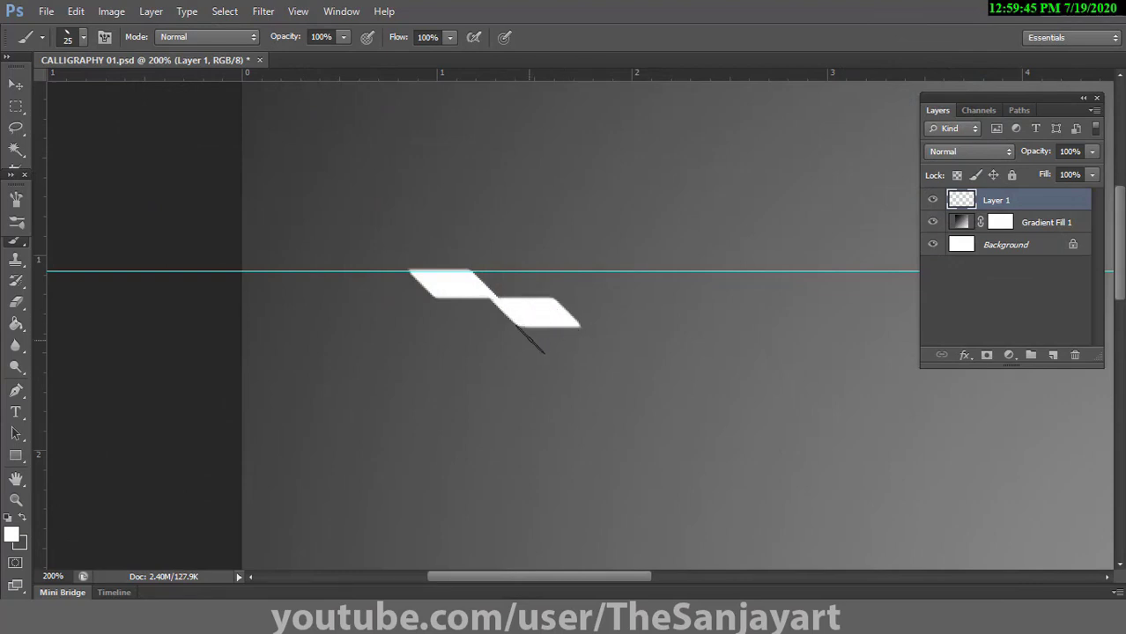
pyautogui.moveTo(513, 346); pyautogui.dragTo(476, 350)
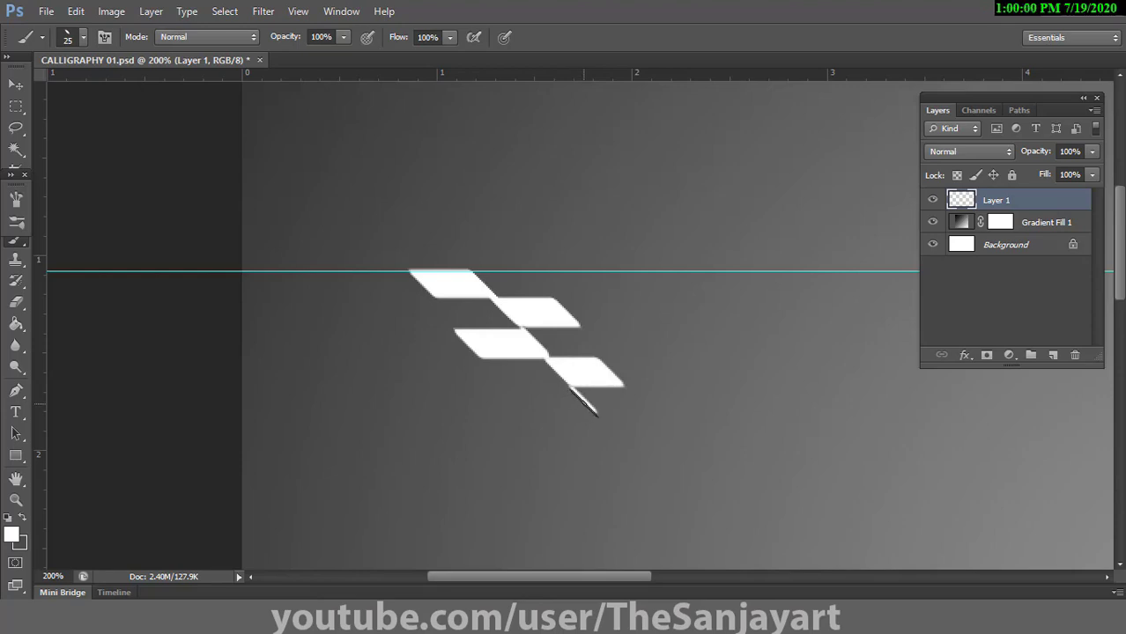
pyautogui.moveTo(584, 401); pyautogui.dragTo(542, 410)
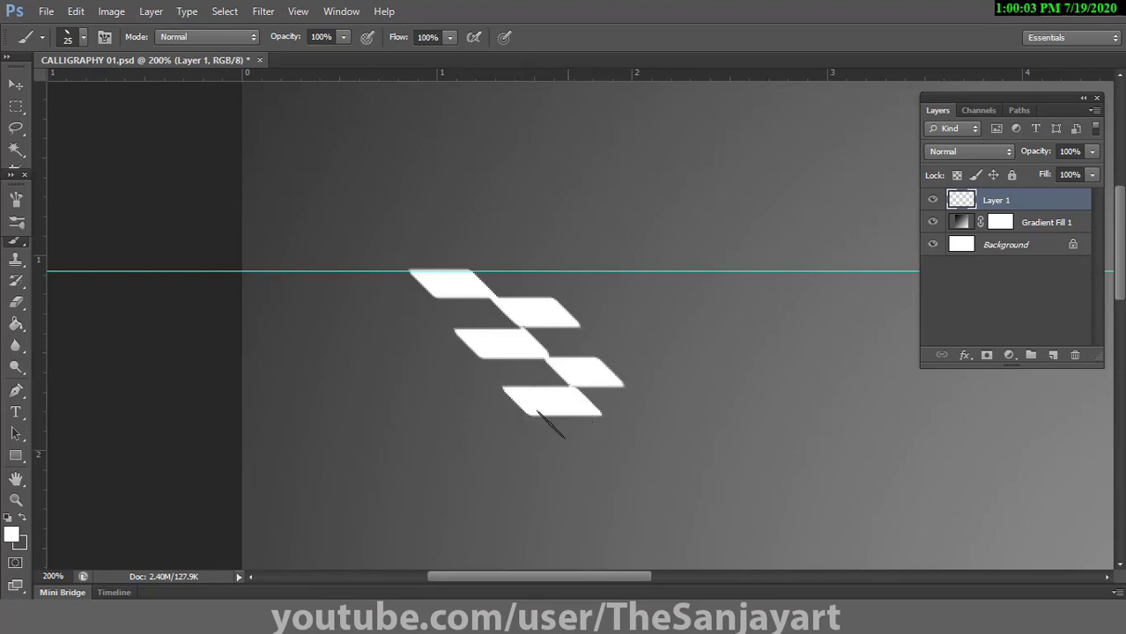
# Step: Place a second horizontal guide at the nib ladder's bottom and add empty Layer 2
pyautogui.doubleClick(17, 480)
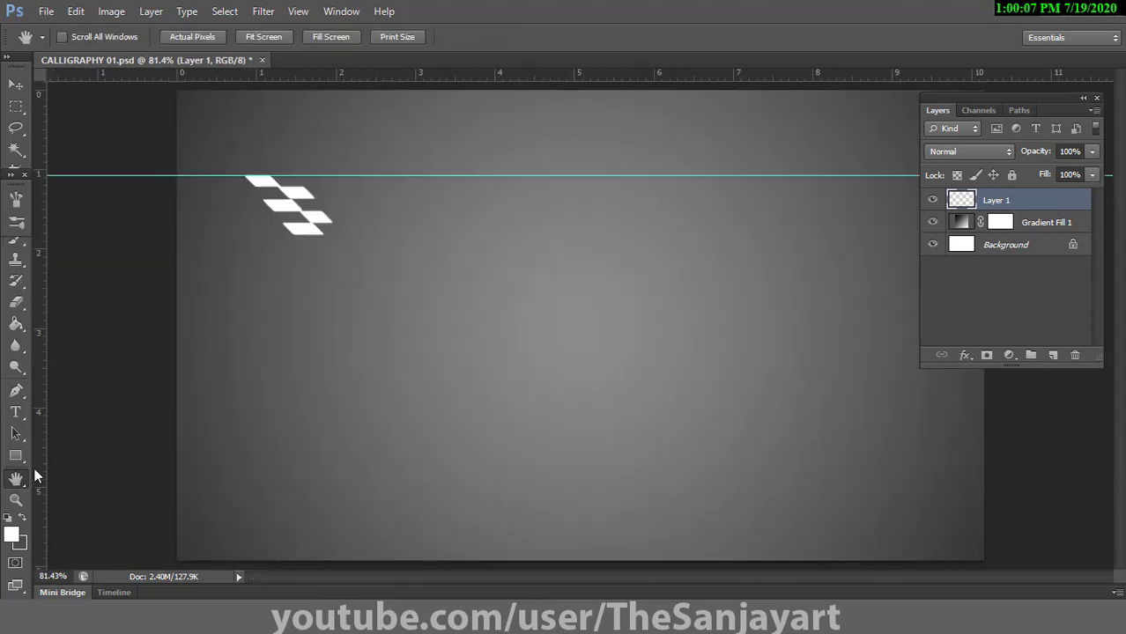
pyautogui.click(16, 499)
pyautogui.moveTo(249, 201)
pyautogui.mouseDown()
pyautogui.moveTo(397, 209)
pyautogui.moveTo(482, 281)
pyautogui.mouseUp()
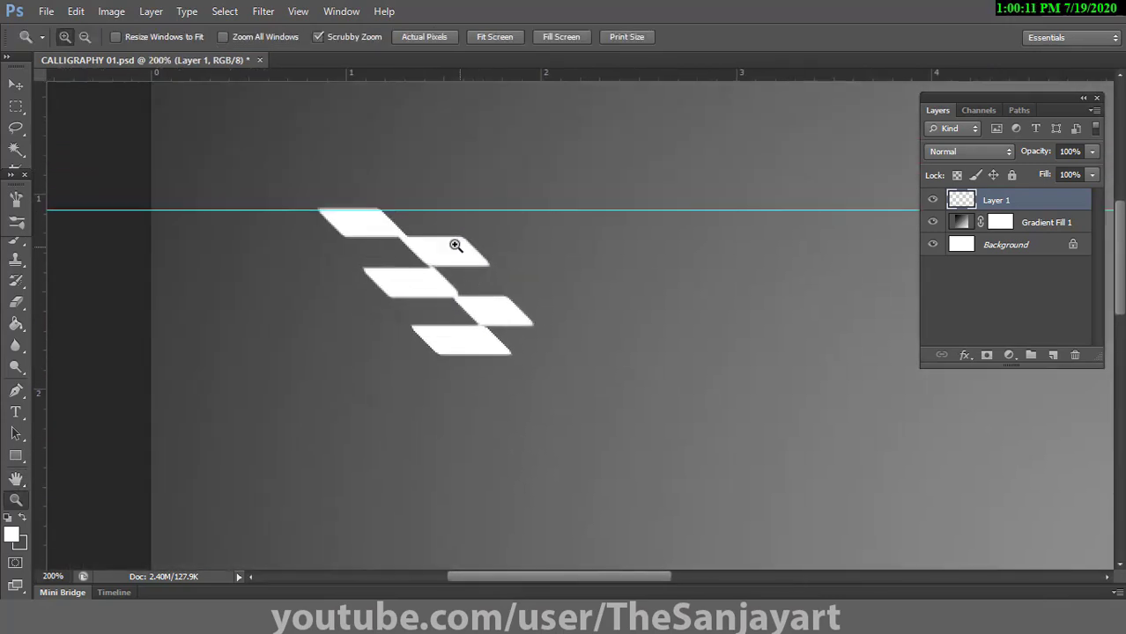
pyautogui.press('v')
pyautogui.moveTo(464, 76); pyautogui.dragTo(457, 355)
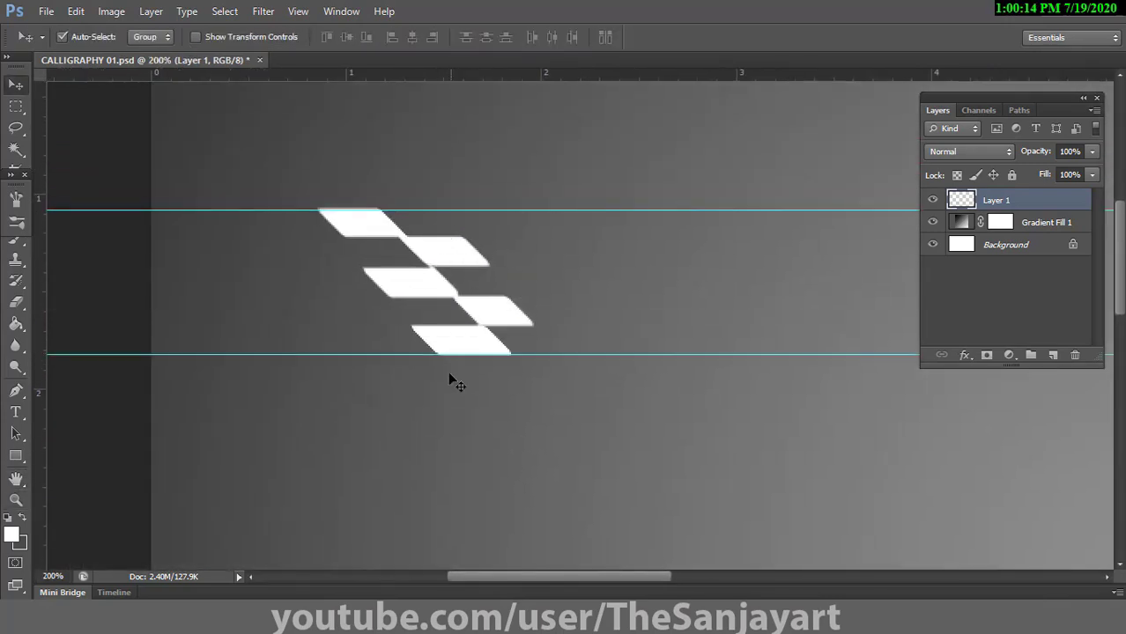
pyautogui.doubleClick(18, 480)
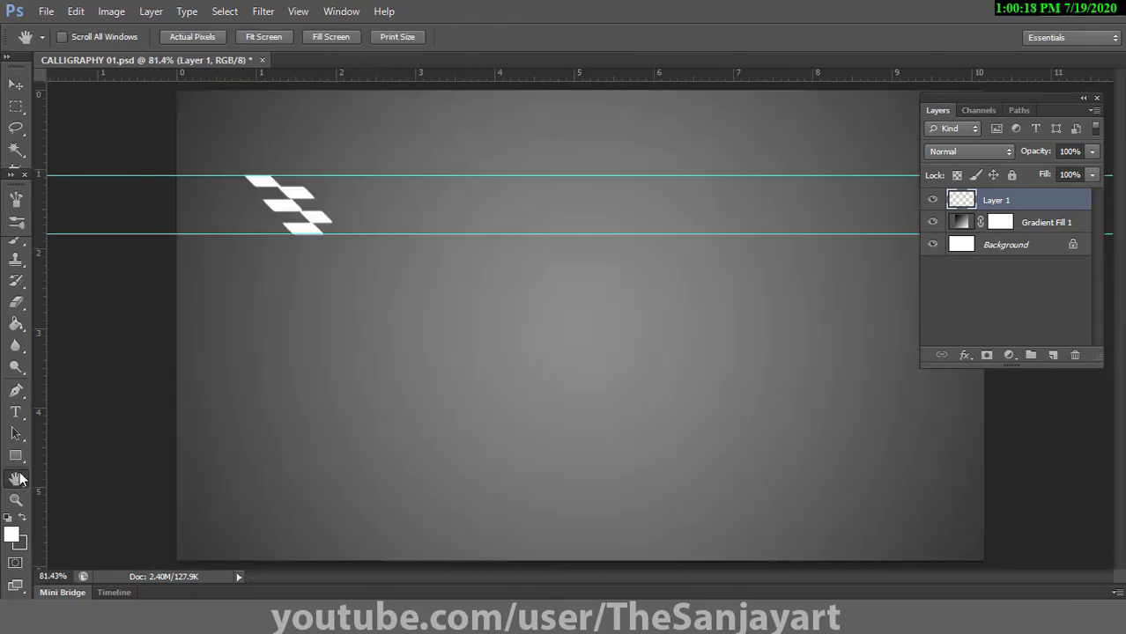
pyautogui.click(1054, 356)
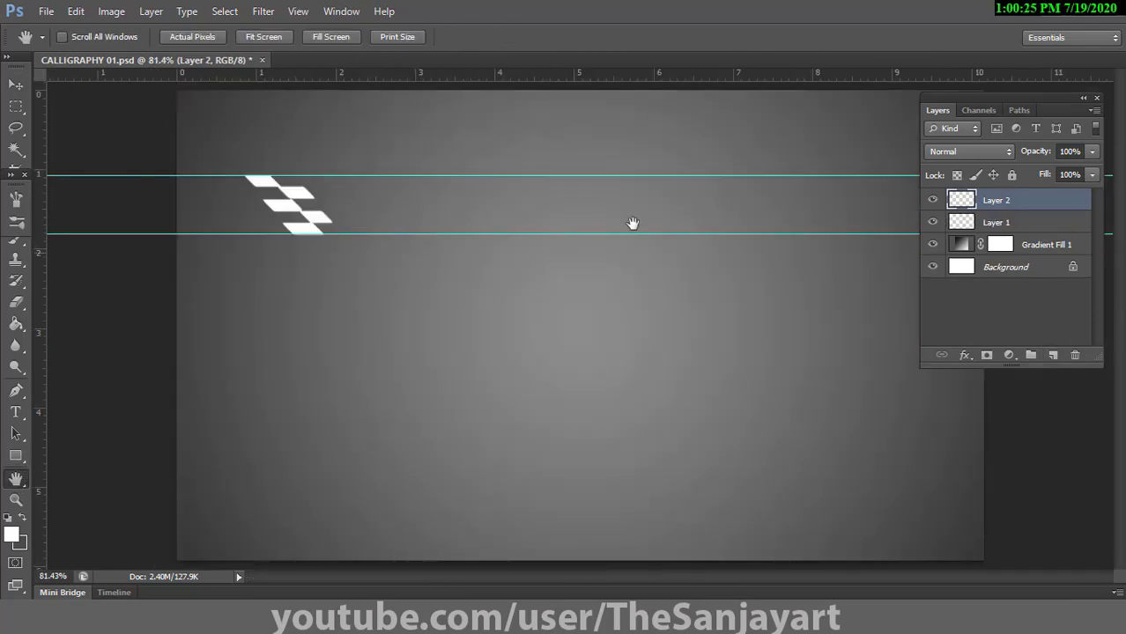
# Step: Hide Layer 1's white nib marks and switch to the Brush for the headline bars
pyautogui.click(934, 225)
pyautogui.press('b')
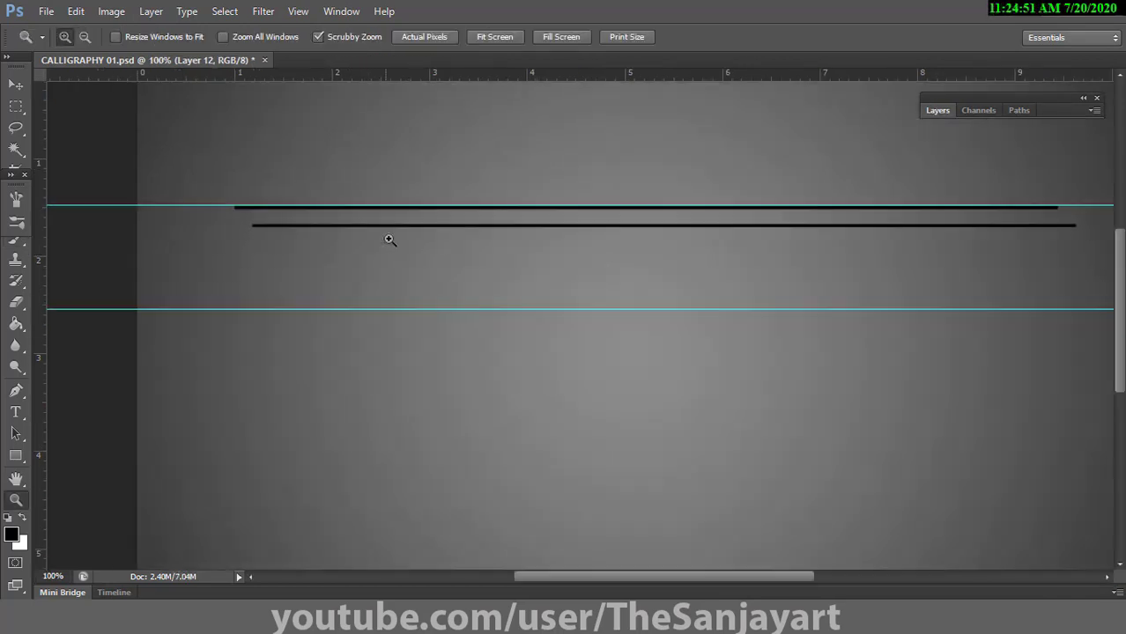
# Step: Outline the first two Devanagari letters in double-line strokes under the headline
pyautogui.click(389, 240)
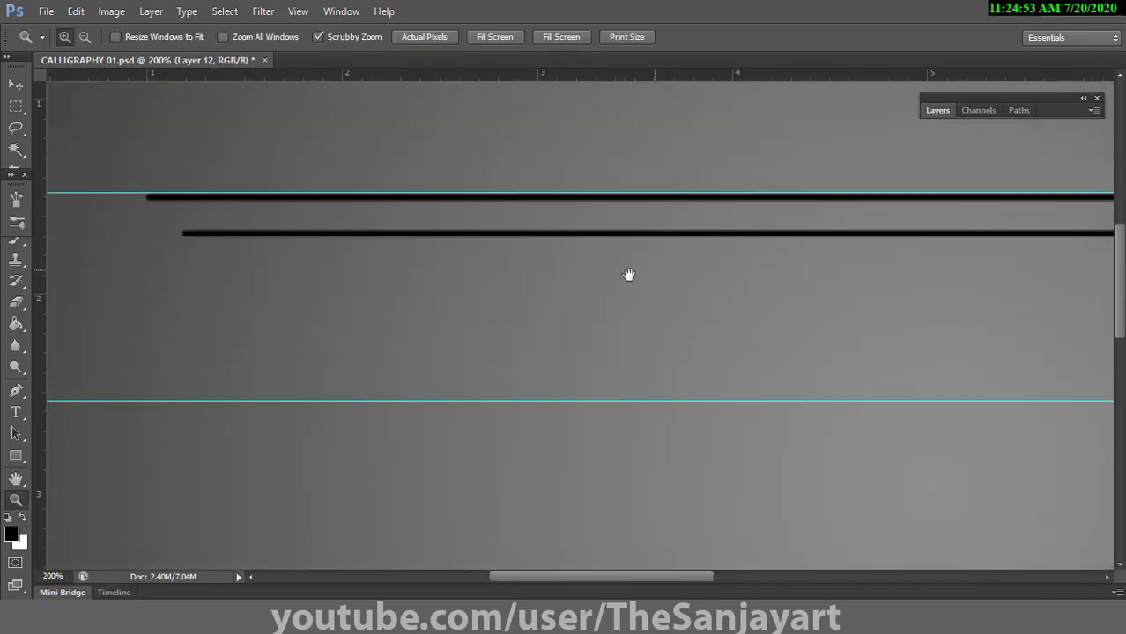
pyautogui.press('b')
pyautogui.moveTo(325, 243); pyautogui.dragTo(322, 247)
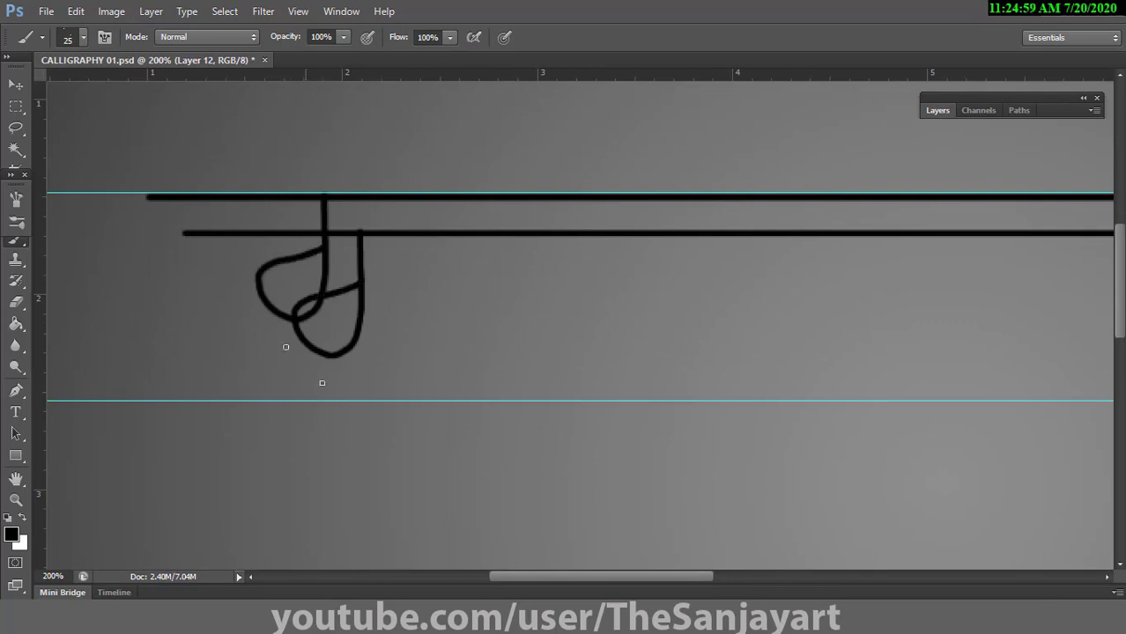
pyautogui.moveTo(278, 314); pyautogui.dragTo(505, 537)
pyautogui.moveTo(437, 195); pyautogui.dragTo(482, 446)
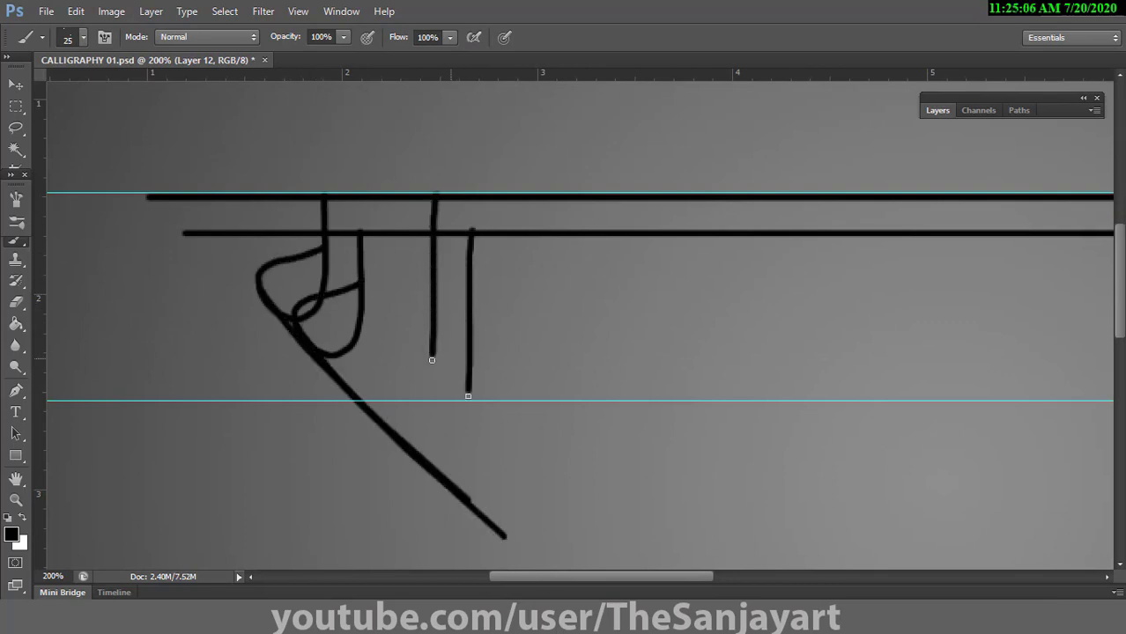
pyautogui.moveTo(437, 305); pyautogui.dragTo(367, 296)
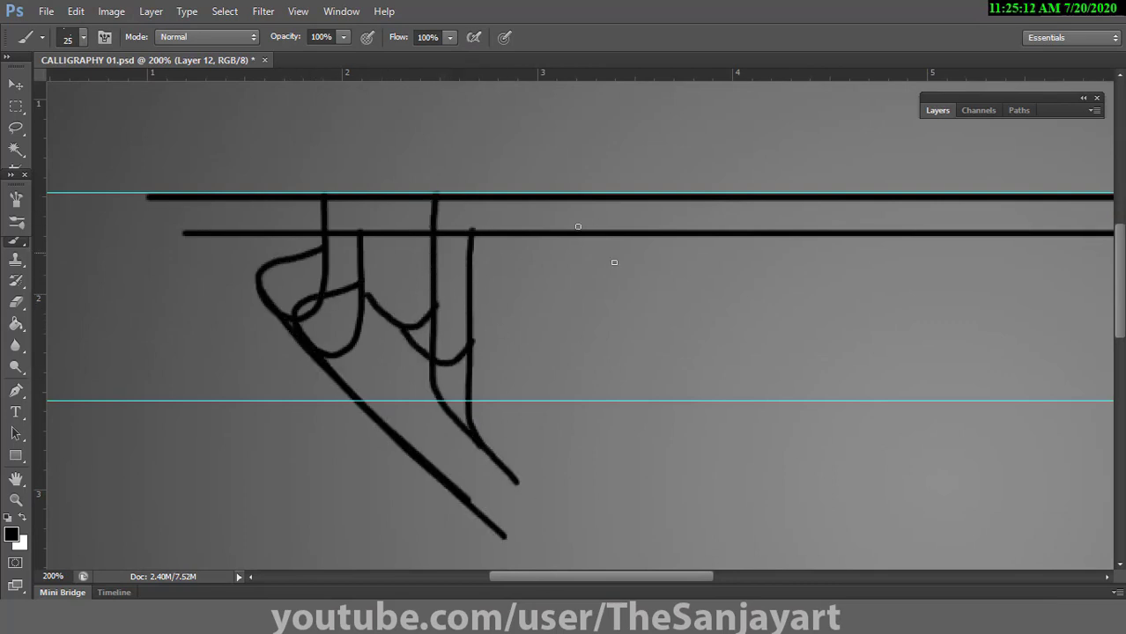
# Step: Outline the next looped letters and diagonal-tailed stems, redrawing one misdrawn stem
pyautogui.moveTo(559, 191); pyautogui.dragTo(501, 290)
pyautogui.moveTo(555, 254)
pyautogui.mouseDown()
pyautogui.moveTo(499, 284)
pyautogui.moveTo(679, 495)
pyautogui.mouseUp()
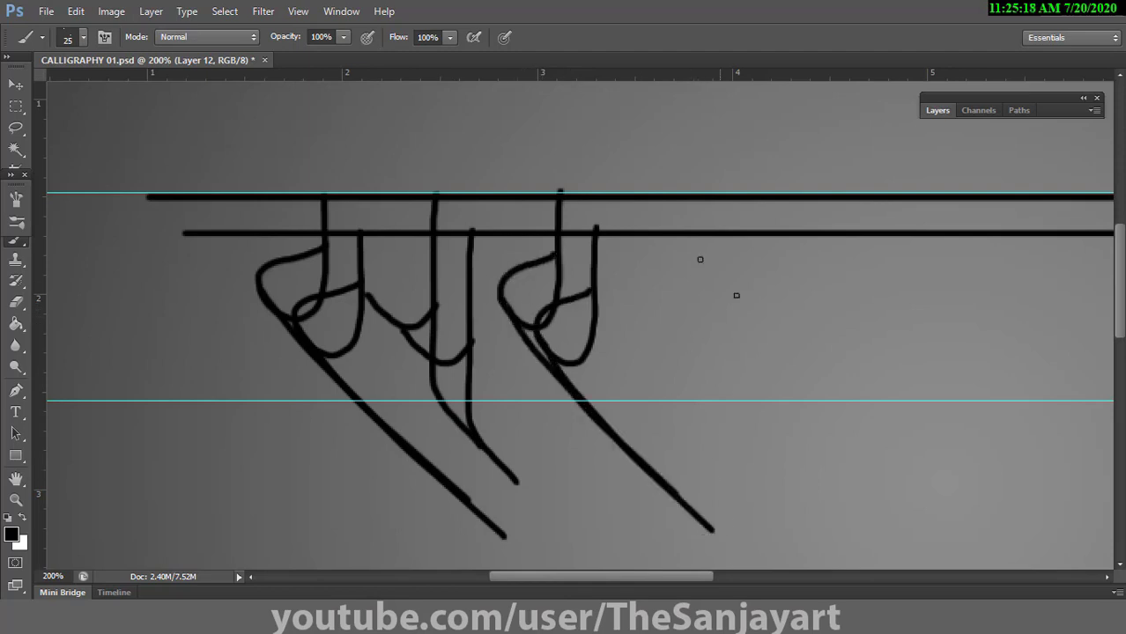
pyautogui.moveTo(810, 215); pyautogui.dragTo(810, 359)
pyautogui.hotkey('ctrl', 'z')
pyautogui.moveTo(782, 216)
pyautogui.mouseDown()
pyautogui.moveTo(839, 474)
pyautogui.moveTo(558, 413)
pyautogui.mouseUp()
pyautogui.moveTo(470, 198); pyautogui.dragTo(477, 250)
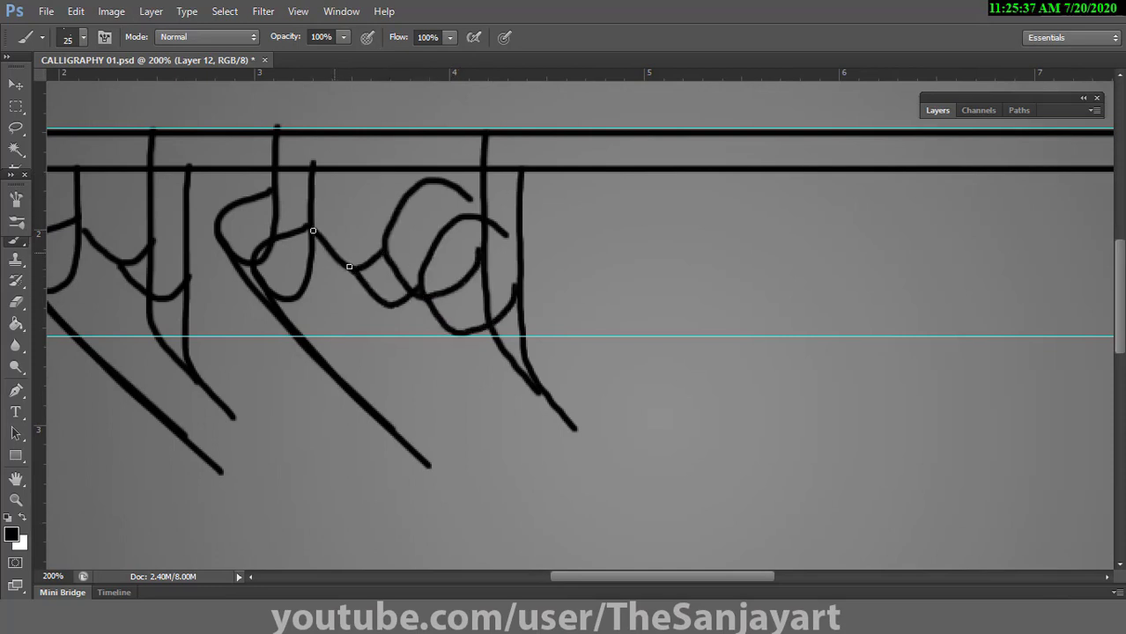
pyautogui.moveTo(594, 152); pyautogui.dragTo(666, 463)
# Step: Continue rightward with a tailed stem and a curve down to the baseline
pyautogui.moveTo(689, 214); pyautogui.dragTo(540, 215)
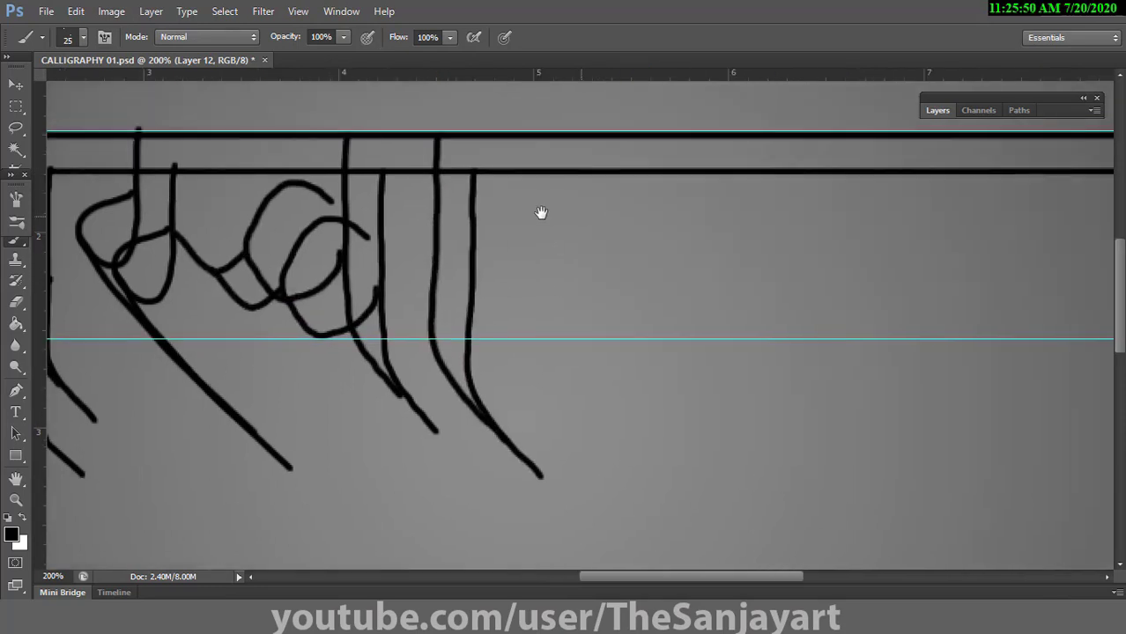
pyautogui.moveTo(546, 130)
pyautogui.mouseDown()
pyautogui.moveTo(495, 297)
pyautogui.moveTo(623, 262)
pyautogui.moveTo(565, 176)
pyautogui.moveTo(490, 235)
pyautogui.moveTo(558, 238)
pyautogui.mouseUp()
pyautogui.hotkey('ctrl', 'z')
pyautogui.moveTo(664, 160)
pyautogui.mouseDown()
pyautogui.moveTo(675, 352)
pyautogui.moveTo(728, 440)
pyautogui.mouseUp()
pyautogui.moveTo(841, 149)
pyautogui.mouseDown()
pyautogui.moveTo(690, 158)
pyautogui.moveTo(671, 203)
pyautogui.moveTo(671, 352)
pyautogui.moveTo(744, 435)
pyautogui.mouseUp()
pyautogui.moveTo(640, 205)
pyautogui.mouseDown()
pyautogui.moveTo(548, 252)
pyautogui.moveTo(586, 318)
pyautogui.mouseUp()
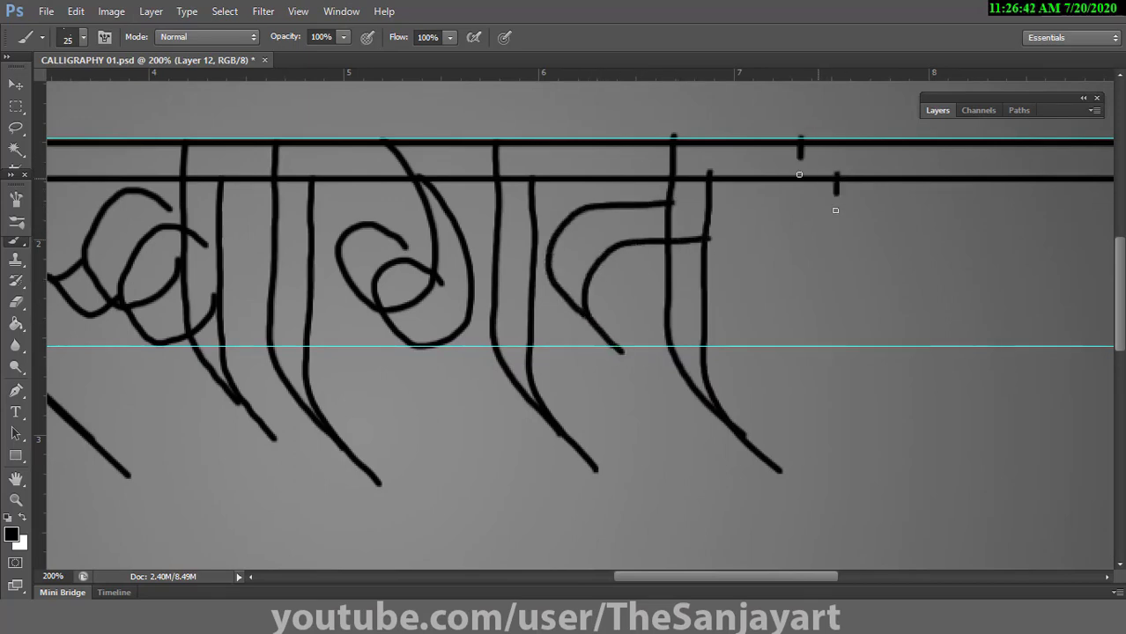
# Step: Outline the ka letter and a double vertical stroke ending in a diagonal tail
pyautogui.moveTo(800, 174); pyautogui.dragTo(757, 291)
pyautogui.moveTo(737, 231); pyautogui.dragTo(799, 249)
pyautogui.moveTo(809, 209)
pyautogui.mouseDown()
pyautogui.moveTo(862, 222)
pyautogui.moveTo(617, 202)
pyautogui.mouseUp()
pyautogui.moveTo(620, 130); pyautogui.dragTo(620, 245)
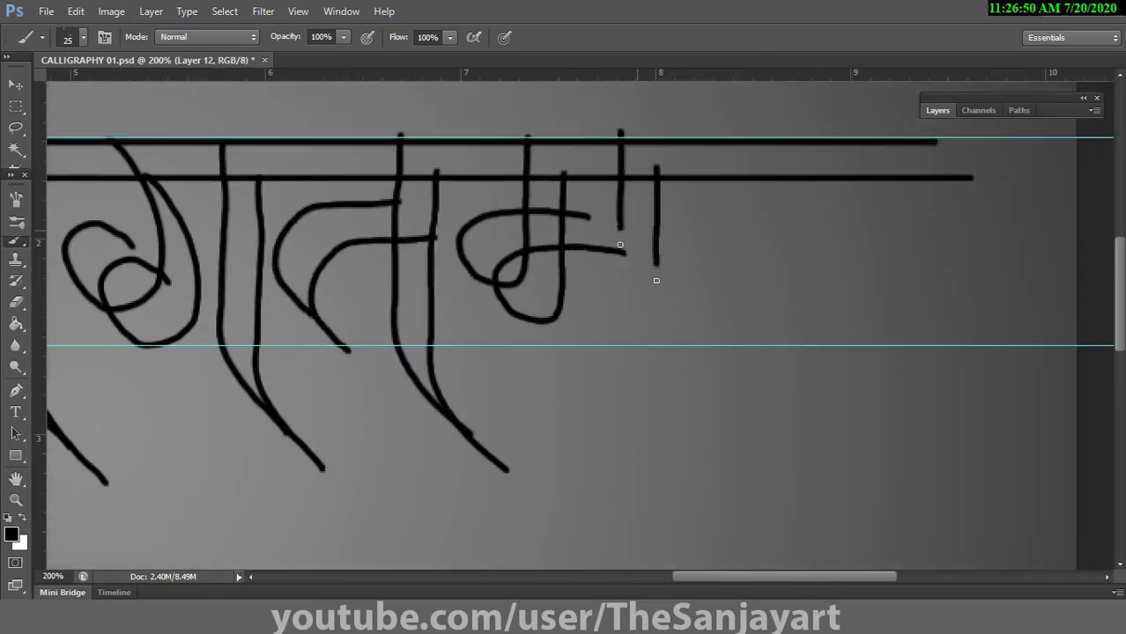
pyautogui.moveTo(655, 281)
pyautogui.mouseDown()
pyautogui.moveTo(658, 406)
pyautogui.moveTo(732, 474)
pyautogui.mouseUp()
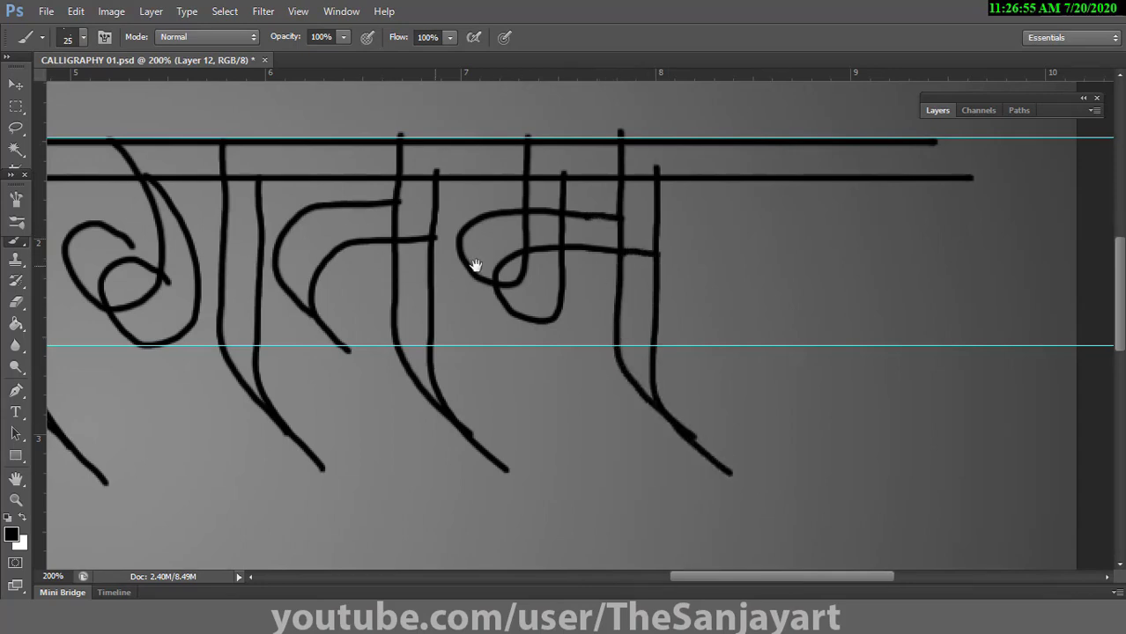
# Step: Add a double swooping flourish under the first letters, join the headline bars, and erase their extra ends
pyautogui.moveTo(475, 266); pyautogui.dragTo(401, 363)
pyautogui.moveTo(117, 366); pyautogui.dragTo(432, 361)
pyautogui.moveTo(394, 326); pyautogui.dragTo(85, 331)
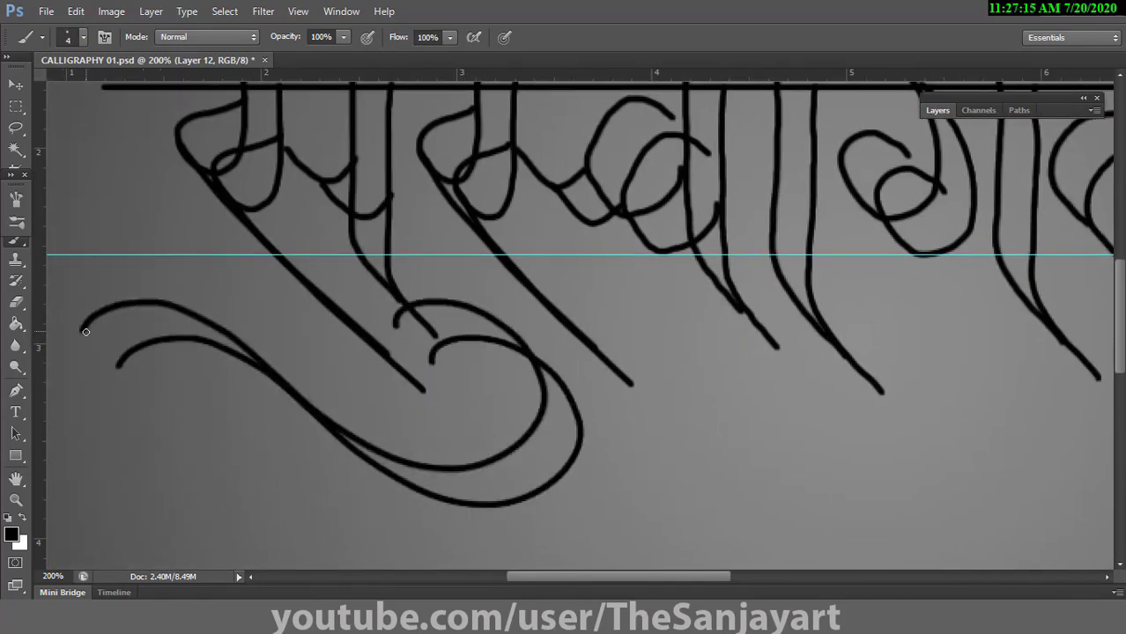
pyautogui.scroll(3, 422, 221)
pyautogui.hscroll(10, 113, 289)
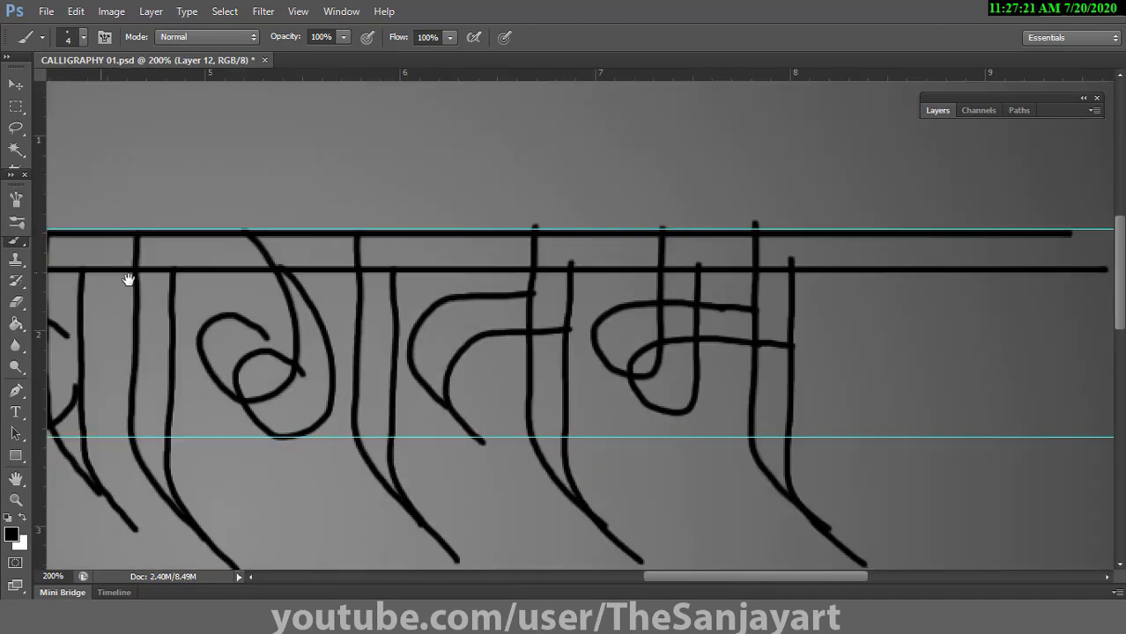
pyautogui.moveTo(627, 220); pyautogui.dragTo(663, 255)
pyautogui.press('e')
pyautogui.moveTo(868, 256); pyautogui.dragTo(681, 213)
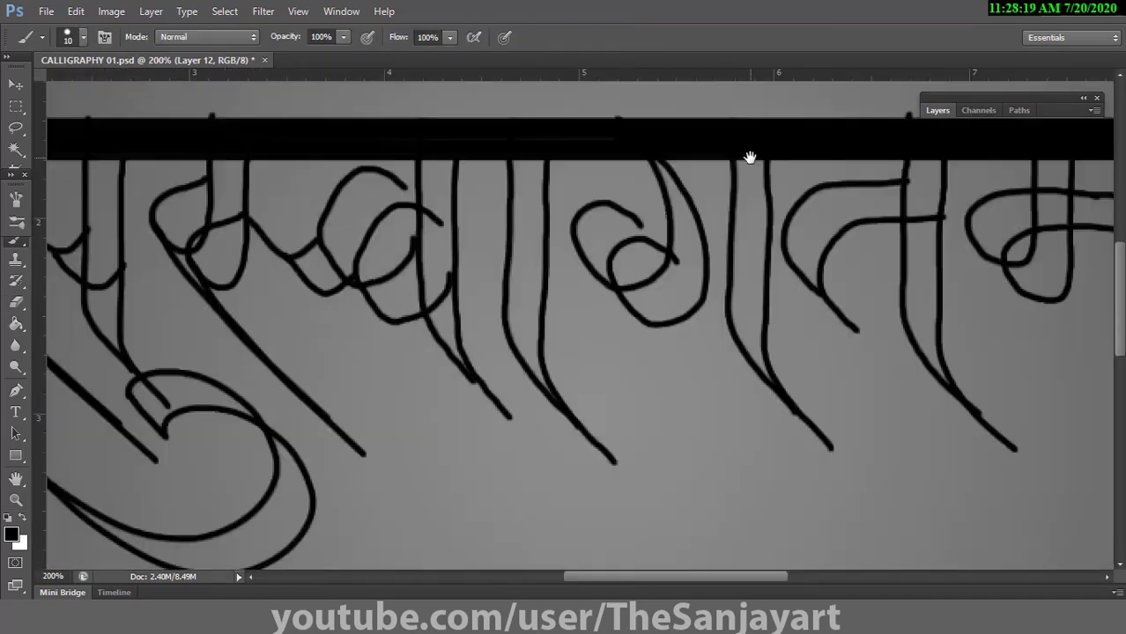
# Step: Paint the middle headline junction and its nearby strokes solid black
pyautogui.moveTo(445, 199)
pyautogui.mouseDown()
pyautogui.moveTo(440, 239)
pyautogui.moveTo(458, 299)
pyautogui.mouseUp()
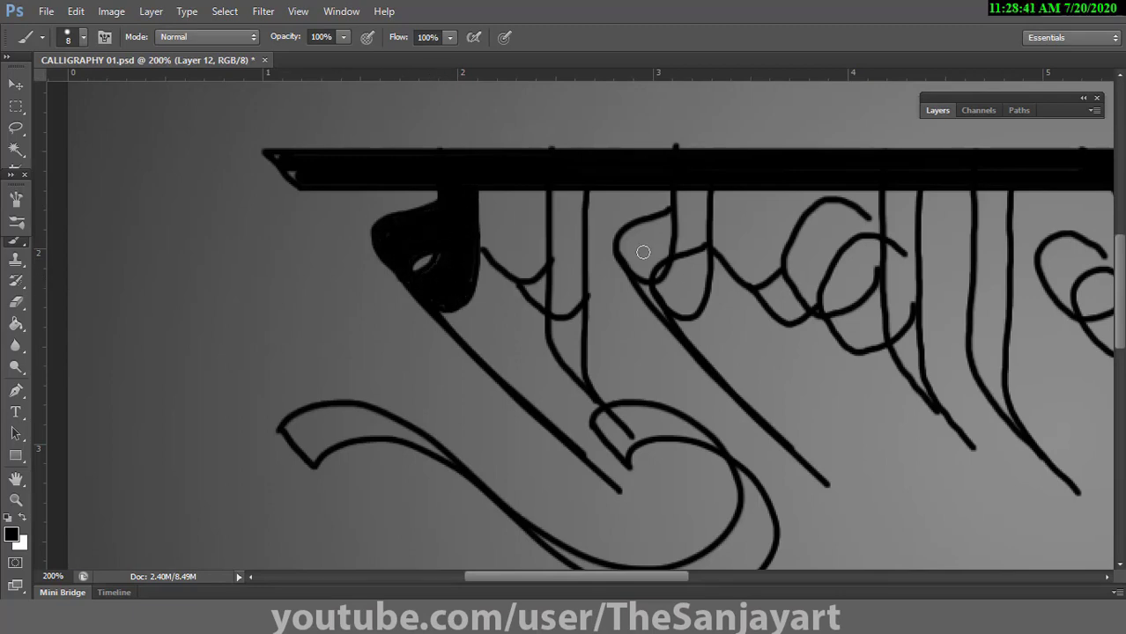
pyautogui.moveTo(643, 253); pyautogui.dragTo(674, 282)
pyautogui.moveTo(647, 225); pyautogui.dragTo(696, 211)
pyautogui.moveTo(697, 265); pyautogui.dragTo(648, 291)
pyautogui.press('[')
pyautogui.press('[')
pyautogui.press('[')
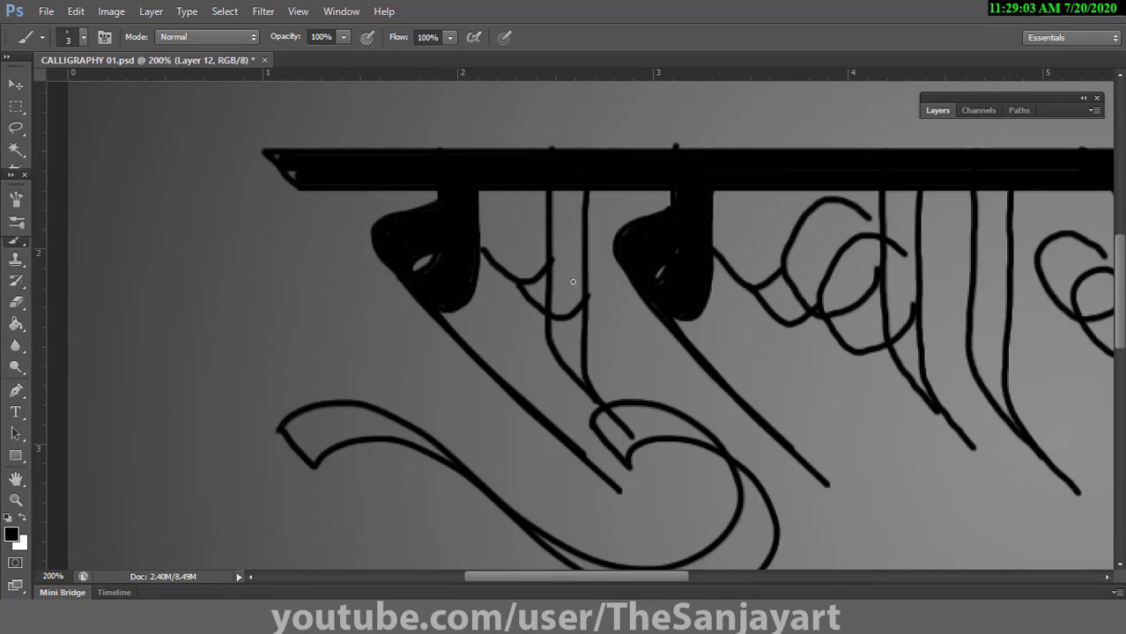
pyautogui.moveTo(573, 194)
pyautogui.mouseDown()
pyautogui.moveTo(583, 327)
pyautogui.moveTo(558, 335)
pyautogui.moveTo(573, 379)
pyautogui.mouseUp()
pyautogui.moveTo(536, 422); pyautogui.dragTo(575, 277)
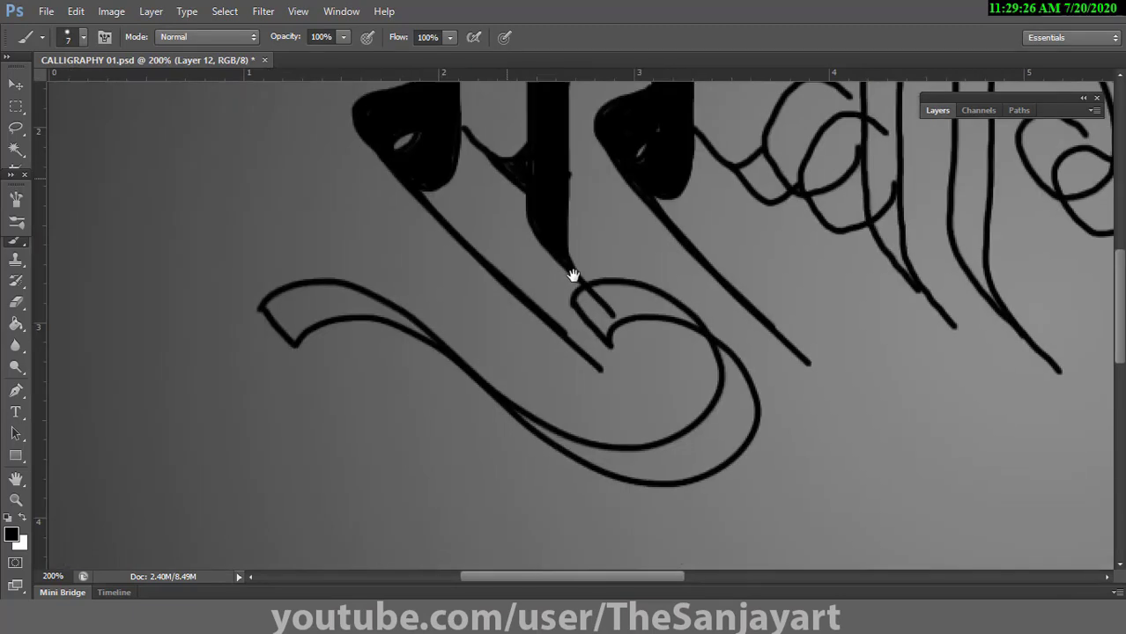
pyautogui.press(']')
pyautogui.press(']')
pyautogui.press(']')
pyautogui.moveTo(397, 284)
pyautogui.mouseDown()
pyautogui.moveTo(368, 297)
pyautogui.moveTo(427, 282)
pyautogui.moveTo(272, 237)
pyautogui.mouseUp()
# Step: Fill the inner curl's top and lower bowl solid black
pyautogui.moveTo(489, 247)
pyautogui.mouseDown()
pyautogui.moveTo(555, 224)
pyautogui.moveTo(604, 255)
pyautogui.mouseUp()
pyautogui.moveTo(657, 282); pyautogui.dragTo(622, 361)
pyautogui.moveTo(665, 317)
pyautogui.mouseDown()
pyautogui.moveTo(617, 392)
pyautogui.moveTo(603, 369)
pyautogui.moveTo(535, 395)
pyautogui.moveTo(481, 385)
pyautogui.mouseUp()
pyautogui.keyDown('ctrl'); pyautogui.click(480, 368); pyautogui.keyUp('ctrl')
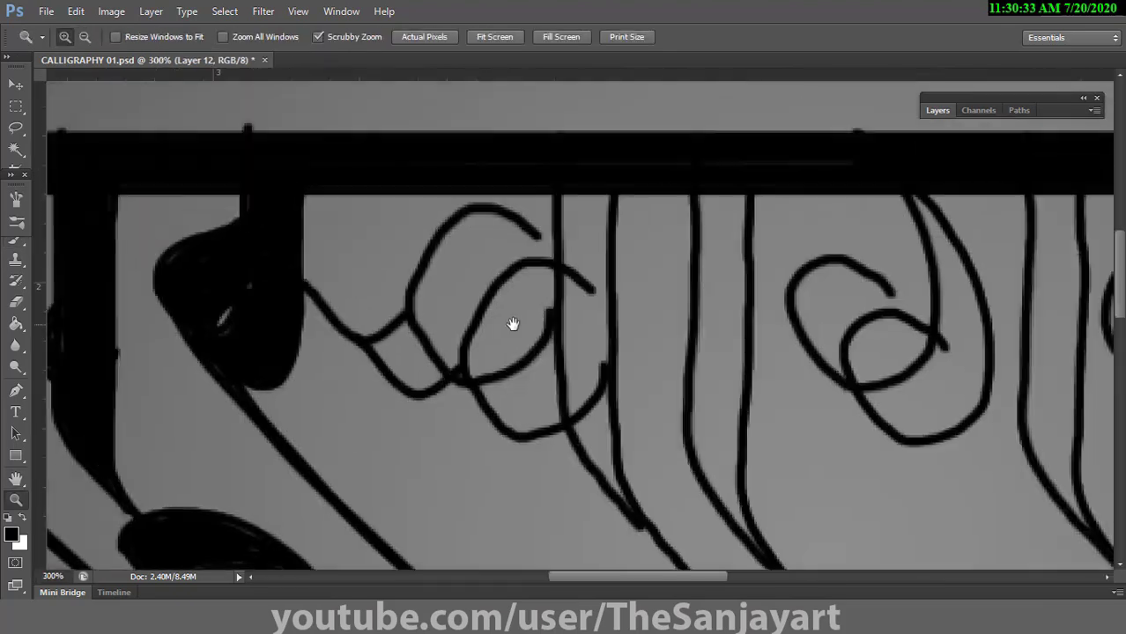
# Step: Fill the hooked stroke, the curl's loops and its vertical stem in thick black
pyautogui.moveTo(370, 361); pyautogui.dragTo(414, 304)
pyautogui.moveTo(414, 353)
pyautogui.mouseDown()
pyautogui.moveTo(431, 316)
pyautogui.moveTo(538, 234)
pyautogui.moveTo(447, 265)
pyautogui.mouseUp()
pyautogui.moveTo(480, 330); pyautogui.dragTo(529, 423)
pyautogui.moveTo(599, 370)
pyautogui.mouseDown()
pyautogui.moveTo(531, 387)
pyautogui.moveTo(604, 201)
pyautogui.moveTo(603, 473)
pyautogui.mouseUp()
pyautogui.press('[')
pyautogui.press('[')
pyautogui.moveTo(531, 383); pyautogui.dragTo(599, 449)
# Step: Thicken the next stems and fill the adjoining loop into a solid black shape
pyautogui.scroll(3, 599, 450)
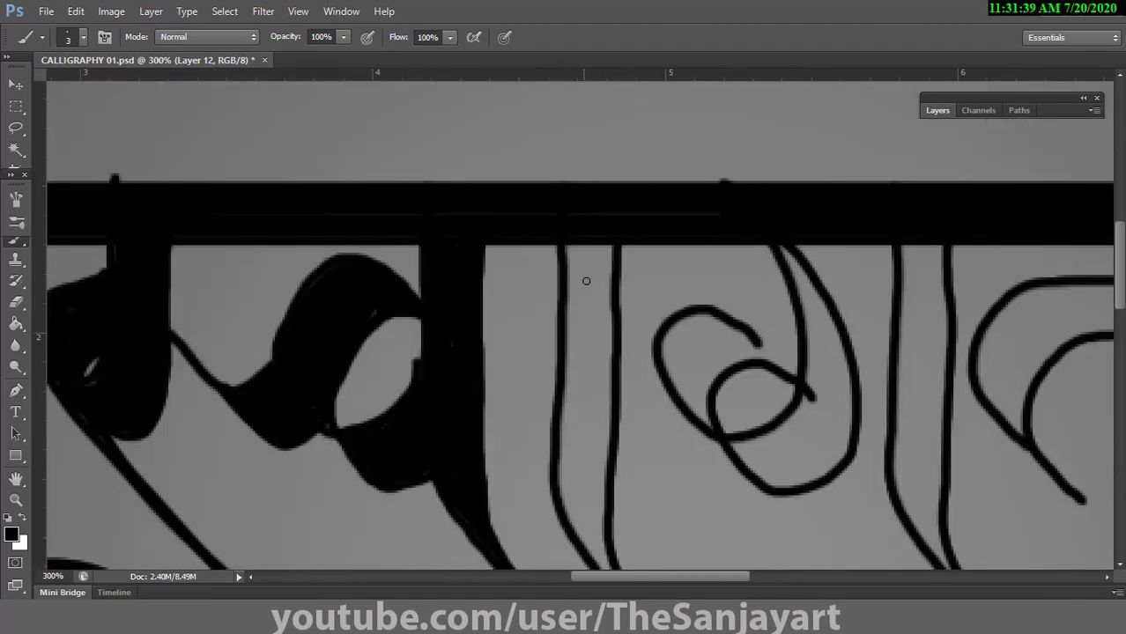
pyautogui.press(']')
pyautogui.moveTo(586, 212)
pyautogui.mouseDown()
pyautogui.moveTo(595, 265)
pyautogui.moveTo(586, 476)
pyautogui.mouseUp()
pyautogui.scroll(-3, 542, 283)
pyautogui.moveTo(533, 281); pyautogui.dragTo(576, 417)
pyautogui.scroll(3, 576, 417)
pyautogui.hscroll(2, 577, 417)
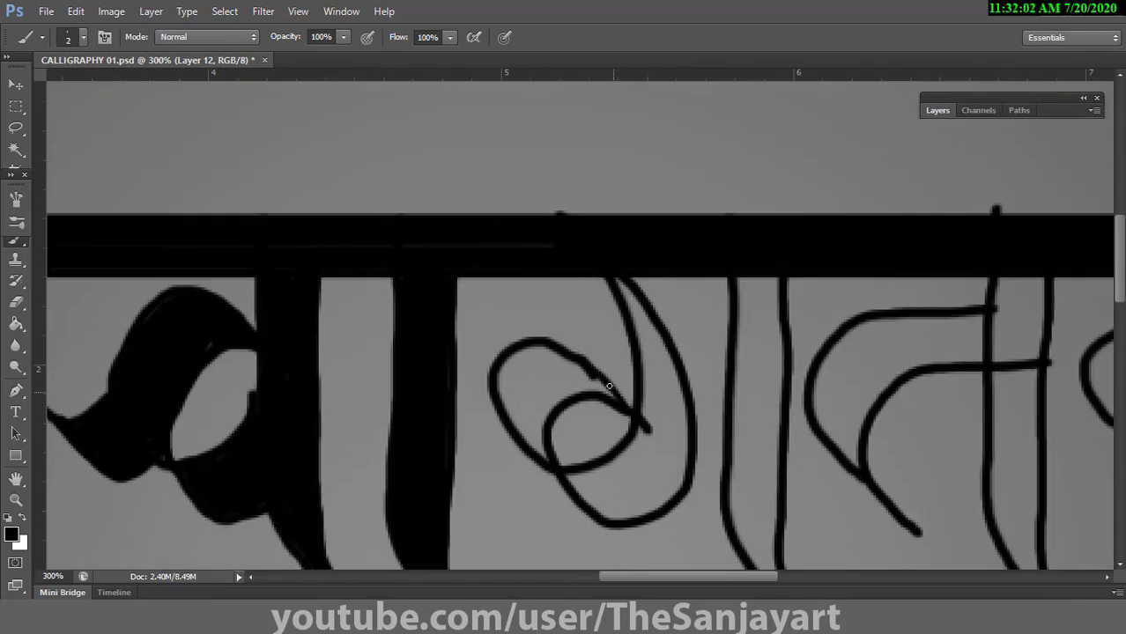
pyautogui.moveTo(608, 379); pyautogui.dragTo(564, 330)
pyautogui.press(']')
pyautogui.moveTo(529, 370)
pyautogui.mouseDown()
pyautogui.moveTo(578, 362)
pyautogui.moveTo(574, 478)
pyautogui.moveTo(678, 402)
pyautogui.moveTo(648, 315)
pyautogui.mouseUp()
# Step: Paint the stems hanging below the headline solid black with a larger brush
pyautogui.scroll(-3, 533, 383)
pyautogui.hscroll(2, 533, 382)
pyautogui.press(']')
pyautogui.press(']')
pyautogui.press(']')
pyautogui.moveTo(533, 383); pyautogui.dragTo(534, 154)
pyautogui.moveTo(560, 149); pyautogui.dragTo(569, 441)
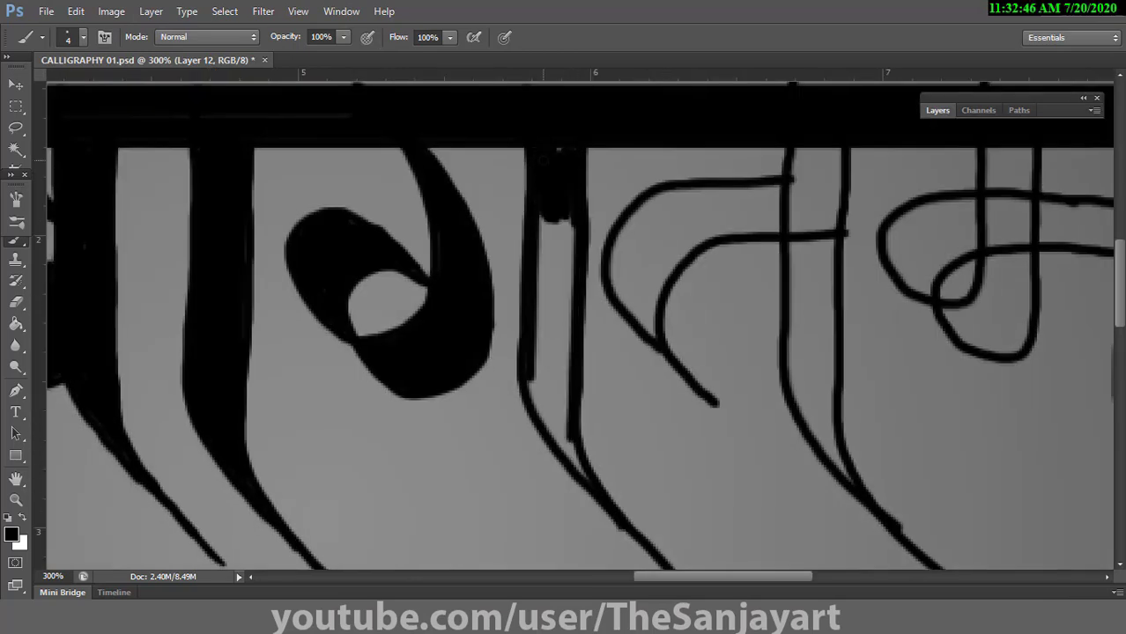
pyautogui.moveTo(551, 216); pyautogui.dragTo(547, 406)
pyautogui.press(']')
pyautogui.moveTo(797, 149); pyautogui.dragTo(833, 443)
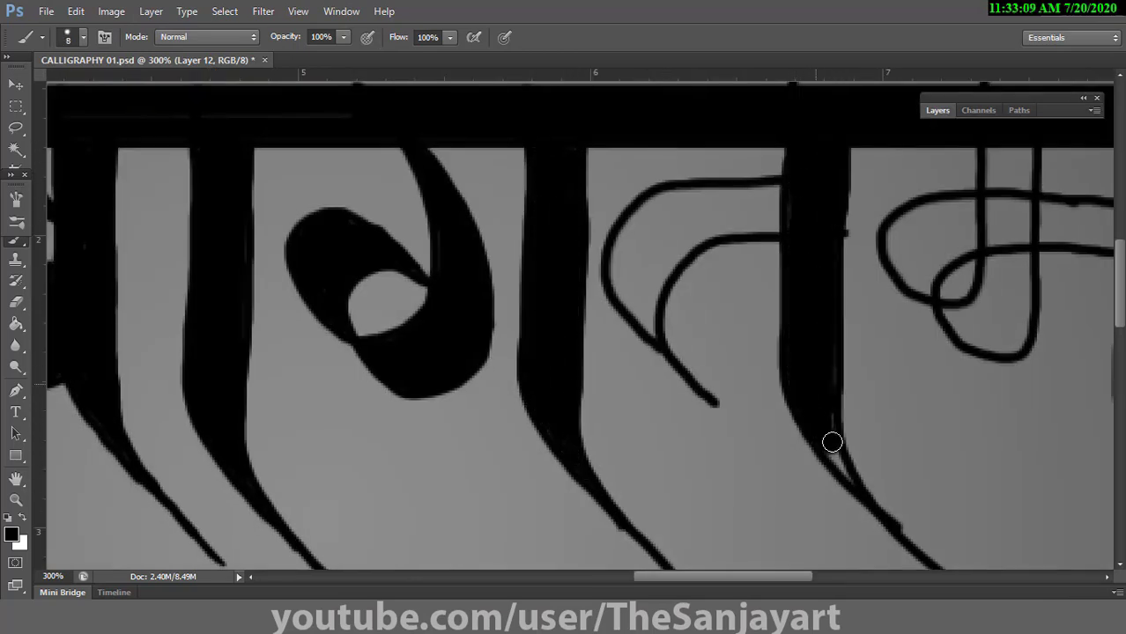
# Step: Thicken the curve of the त letter and the next letter's curve
pyautogui.moveTo(670, 193)
pyautogui.mouseDown()
pyautogui.moveTo(699, 204)
pyautogui.moveTo(641, 329)
pyautogui.mouseUp()
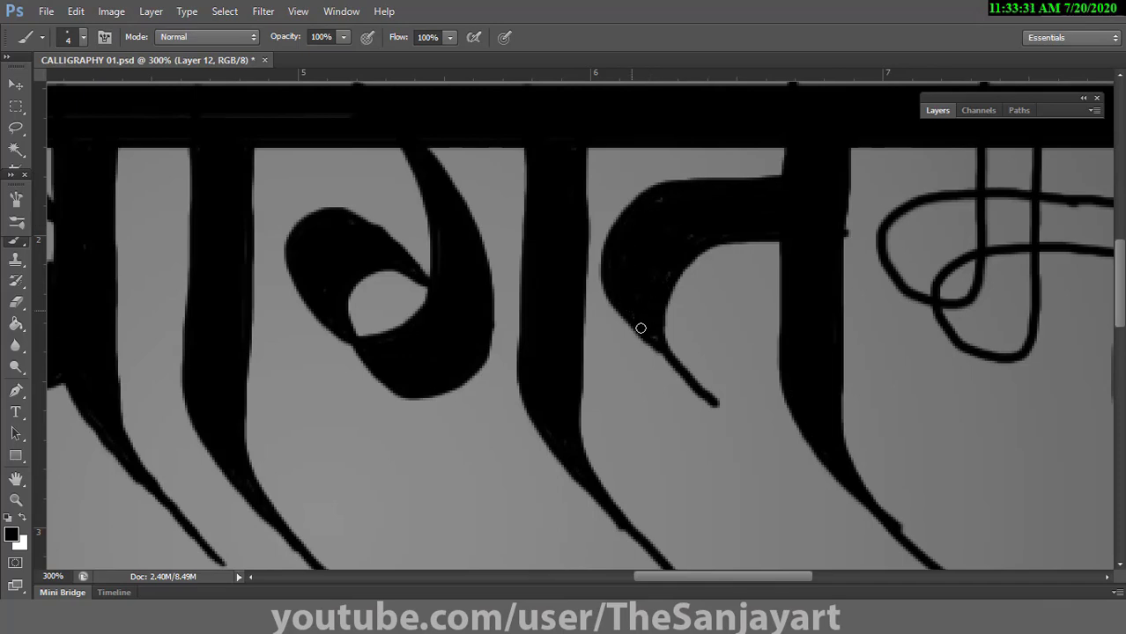
pyautogui.hscroll(5, 640, 329)
pyautogui.scroll(1, 641, 330)
pyautogui.moveTo(483, 282)
pyautogui.mouseDown()
pyautogui.moveTo(520, 351)
pyautogui.moveTo(573, 289)
pyautogui.moveTo(758, 291)
pyautogui.moveTo(622, 212)
pyautogui.moveTo(541, 362)
pyautogui.moveTo(533, 349)
pyautogui.mouseUp()
# Step: Thicken the right-side stems, then paint the first white letters दे and व below the bar
pyautogui.moveTo(731, 202)
pyautogui.mouseDown()
pyautogui.moveTo(766, 519)
pyautogui.moveTo(749, 203)
pyautogui.moveTo(740, 260)
pyautogui.mouseUp()
pyautogui.hscroll(-10, 699, 294)
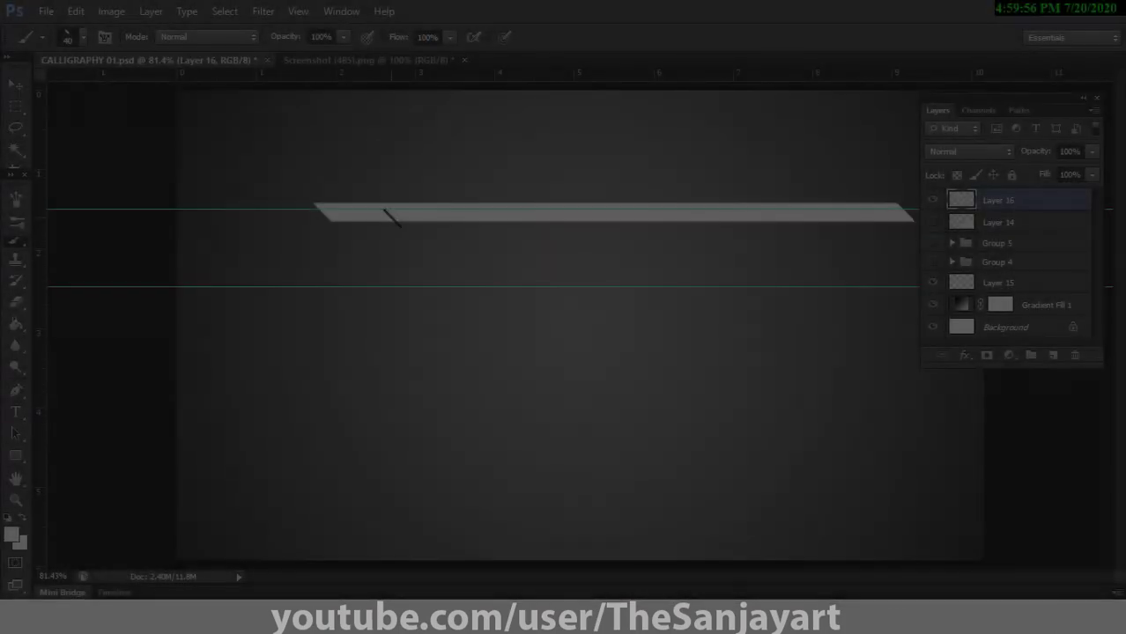
pyautogui.moveTo(391, 219)
pyautogui.mouseDown()
pyautogui.moveTo(414, 274)
pyautogui.moveTo(367, 328)
pyautogui.mouseUp()
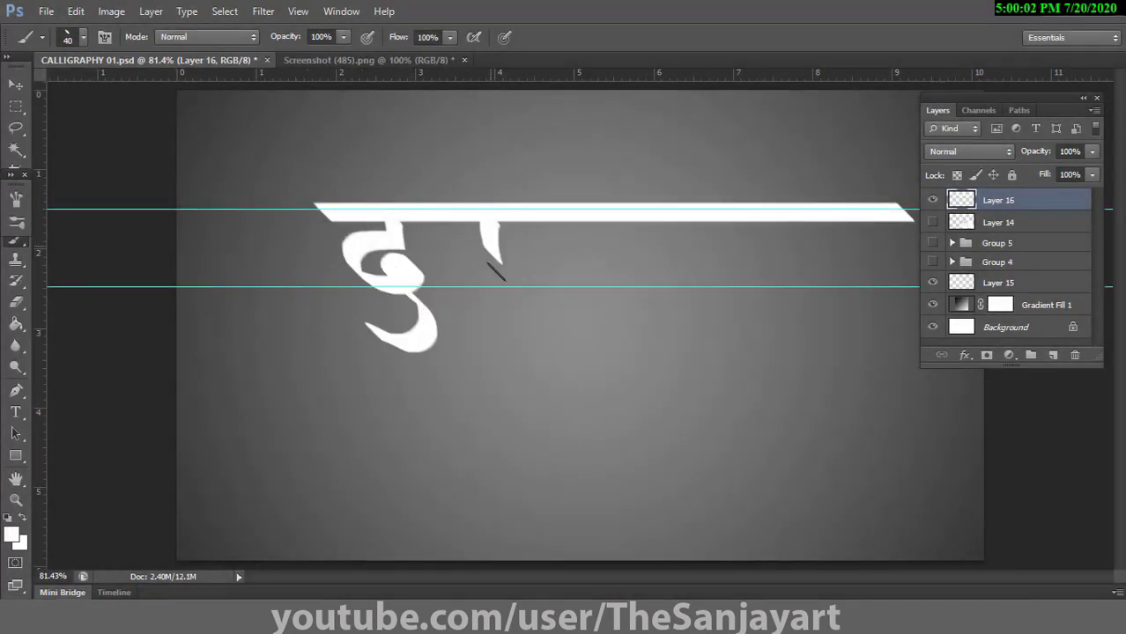
pyautogui.moveTo(495, 272); pyautogui.dragTo(501, 300)
pyautogui.moveTo(489, 259); pyautogui.dragTo(492, 281)
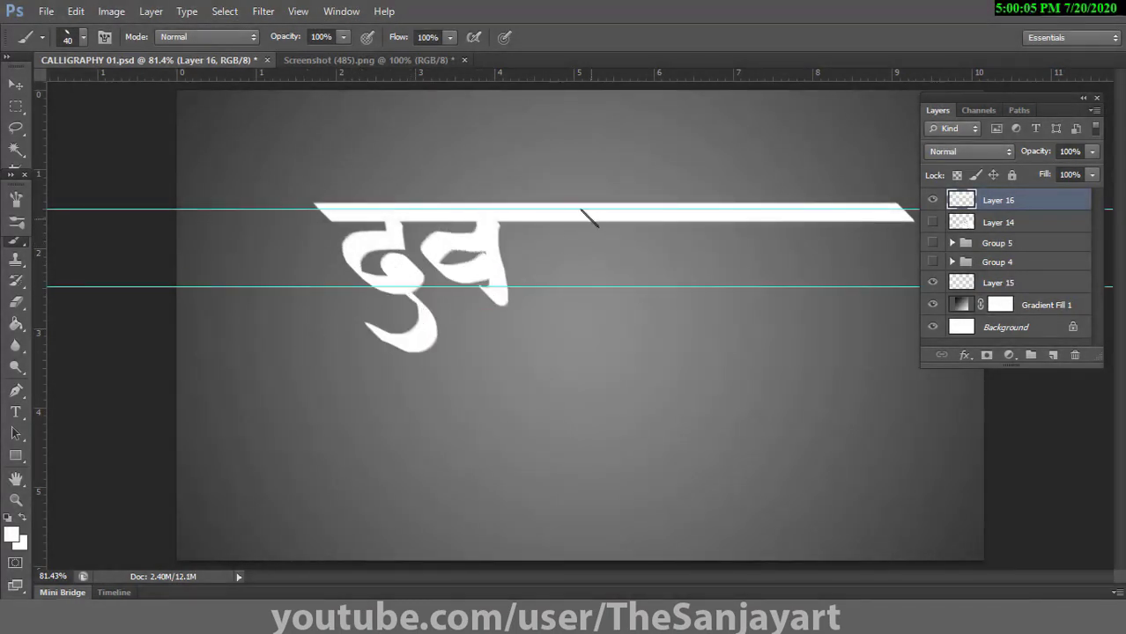
# Step: Paint the white letters ना and ग hanging from the headline
pyautogui.moveTo(583, 210); pyautogui.dragTo(582, 308)
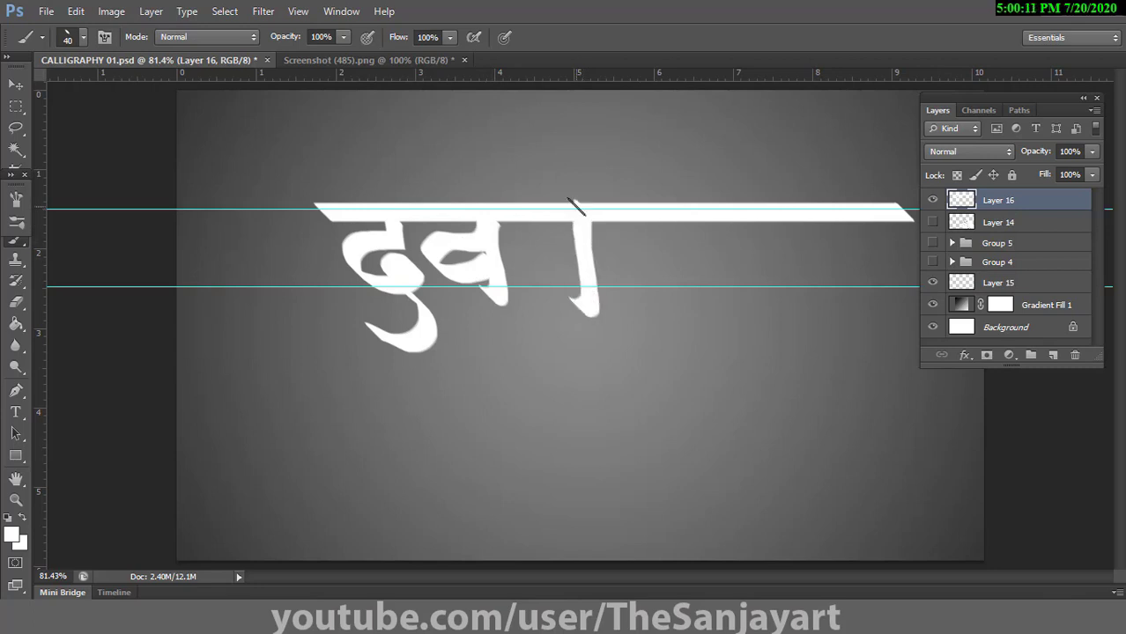
pyautogui.moveTo(573, 229); pyautogui.dragTo(516, 280)
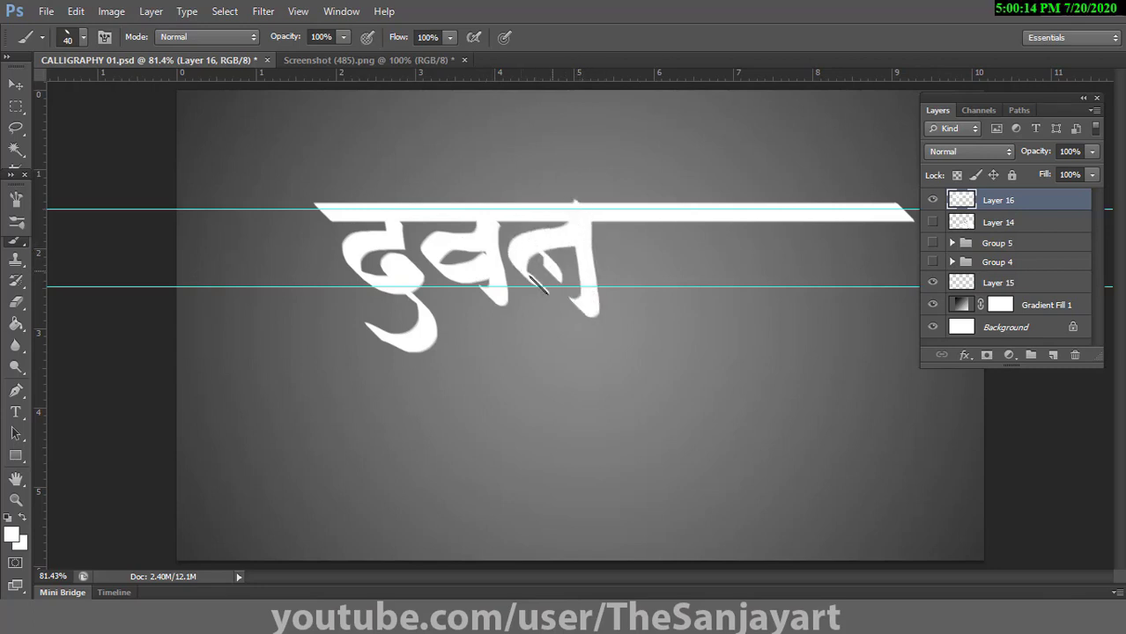
pyautogui.moveTo(621, 229); pyautogui.dragTo(626, 302)
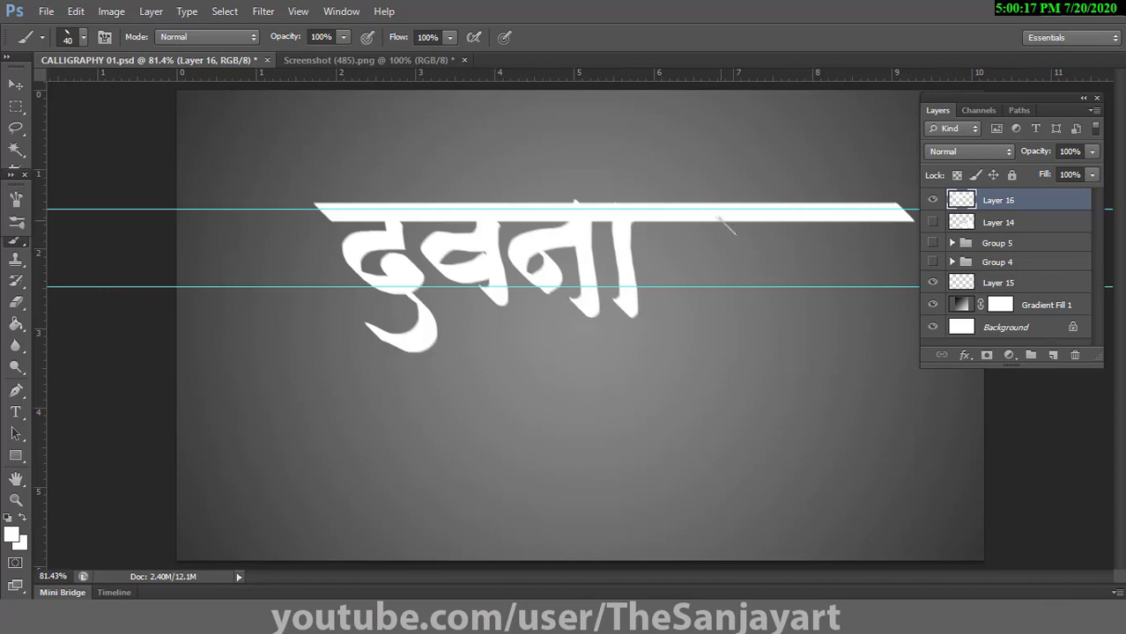
pyautogui.moveTo(673, 225); pyautogui.dragTo(721, 316)
# Step: Paint the final letters री with a curling tail and the ी matra loop
pyautogui.moveTo(783, 212); pyautogui.dragTo(770, 236)
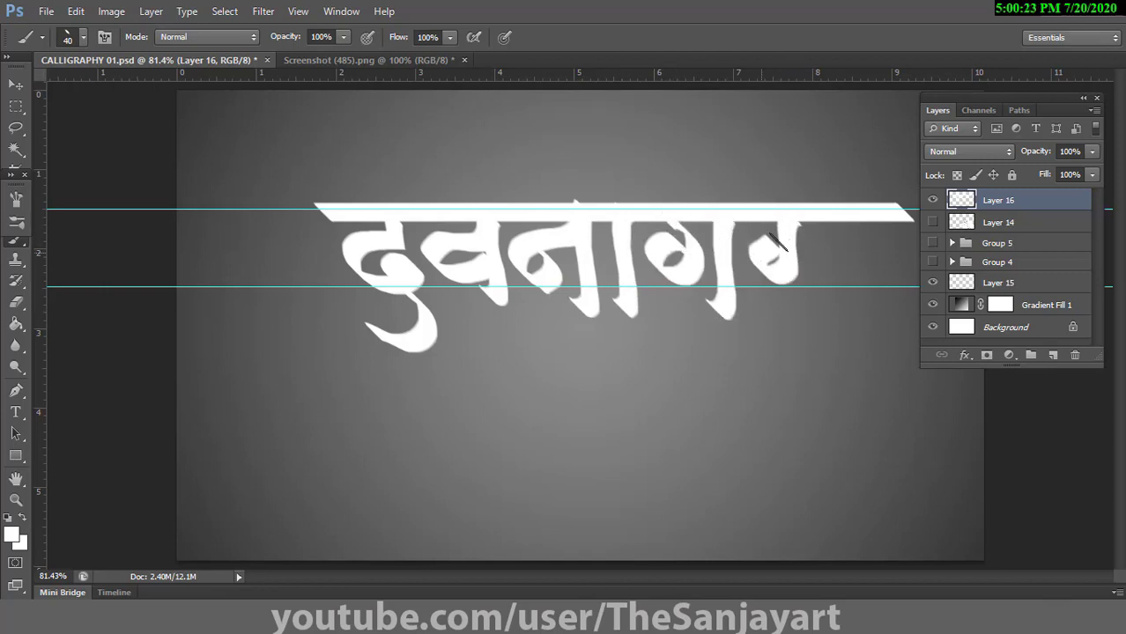
pyautogui.moveTo(817, 345); pyautogui.dragTo(969, 378)
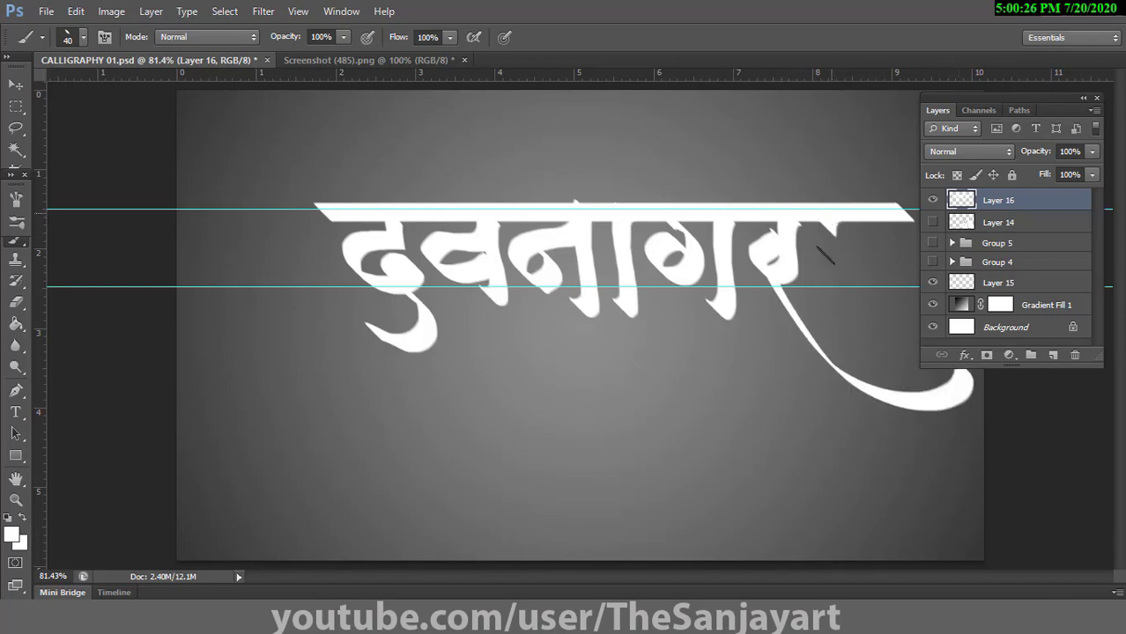
pyautogui.moveTo(826, 230); pyautogui.dragTo(822, 310)
pyautogui.moveTo(789, 210); pyautogui.dragTo(787, 196)
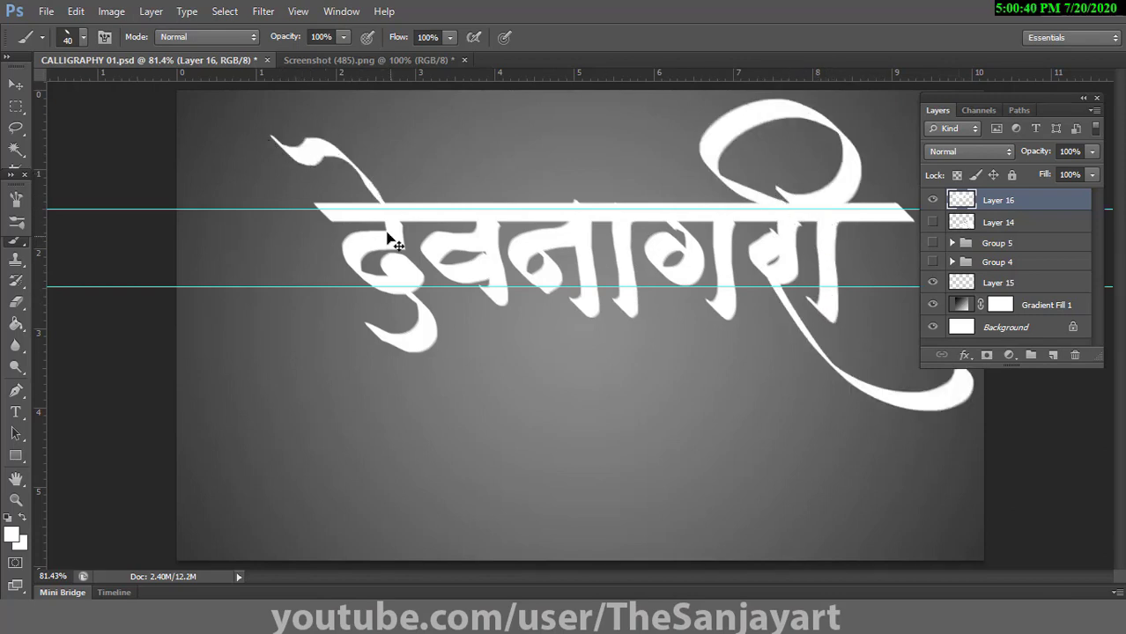
# Step: Undo the stray curve above the first letter and toggle the calligraphy layer to compare
pyautogui.hotkey('ctrl', 'z')
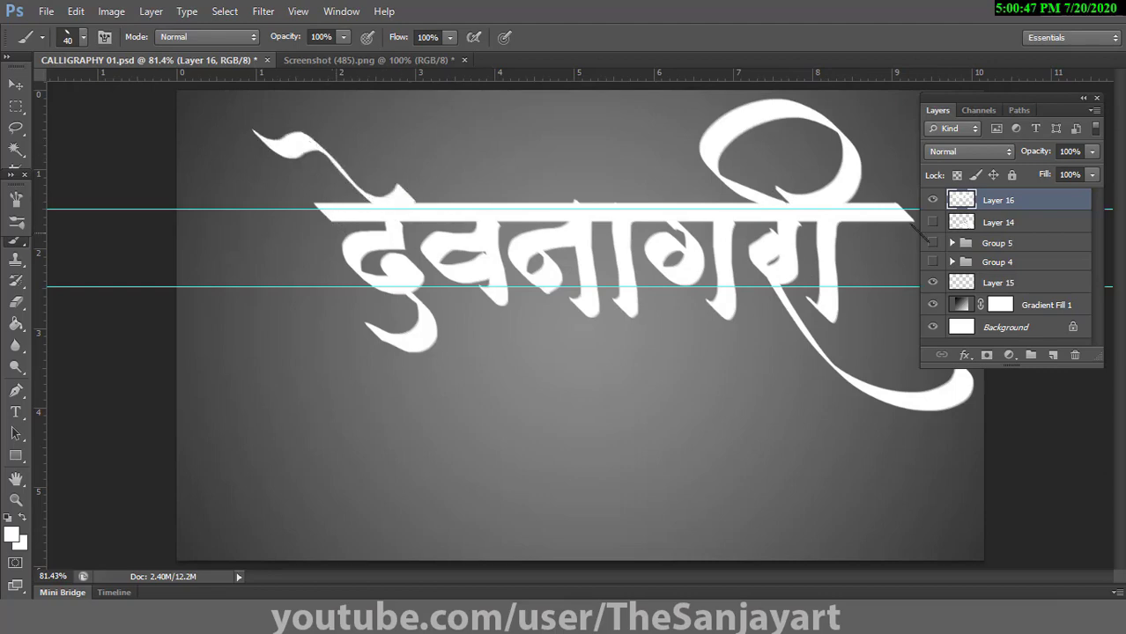
pyautogui.click(934, 200)
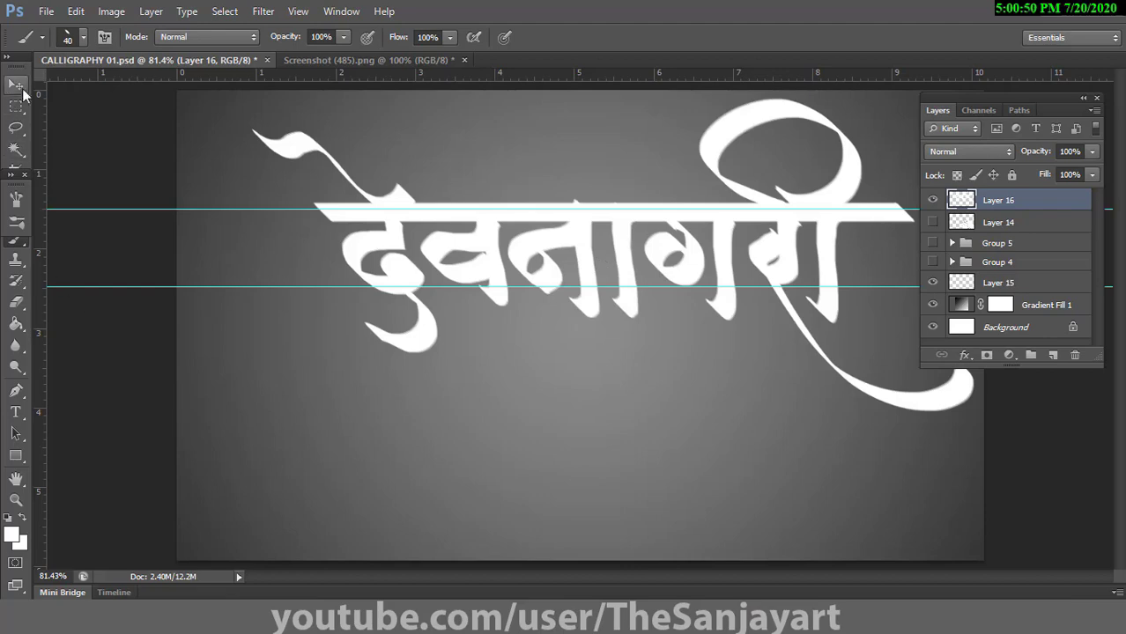
pyautogui.click(21, 88)
pyautogui.doubleClick(939, 113)
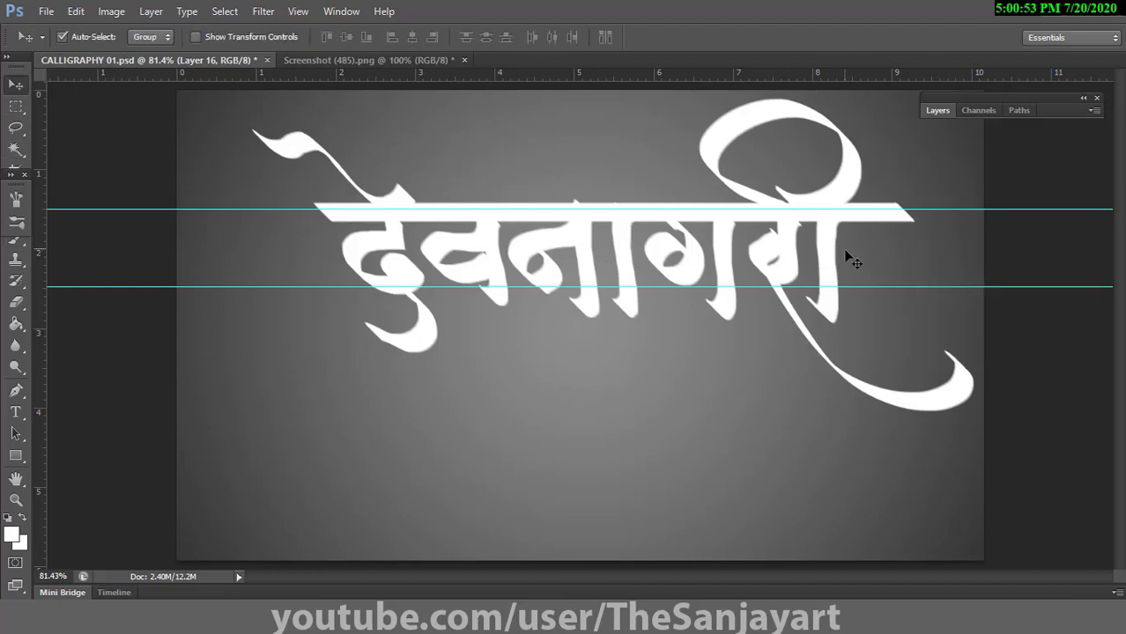
pyautogui.press('e')
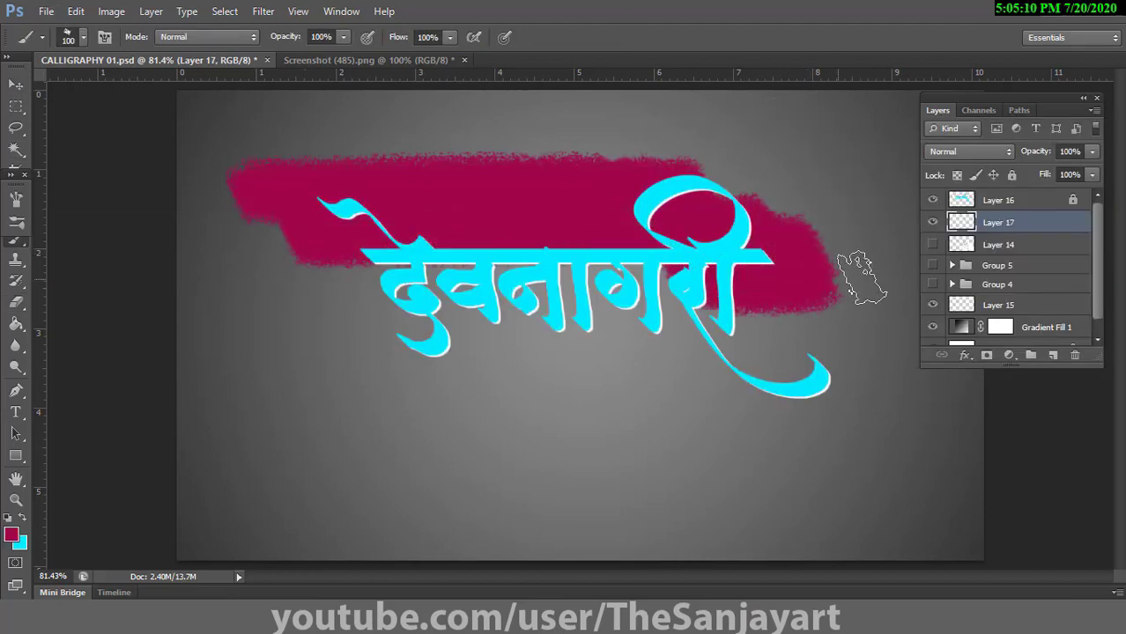
# Step: Fill the backdrop gaps with magenta, then add strokes in a brighter magenta
pyautogui.moveTo(559, 453)
pyautogui.mouseDown()
pyautogui.moveTo(872, 352)
pyautogui.moveTo(881, 203)
pyautogui.moveTo(370, 274)
pyautogui.moveTo(507, 367)
pyautogui.mouseUp()
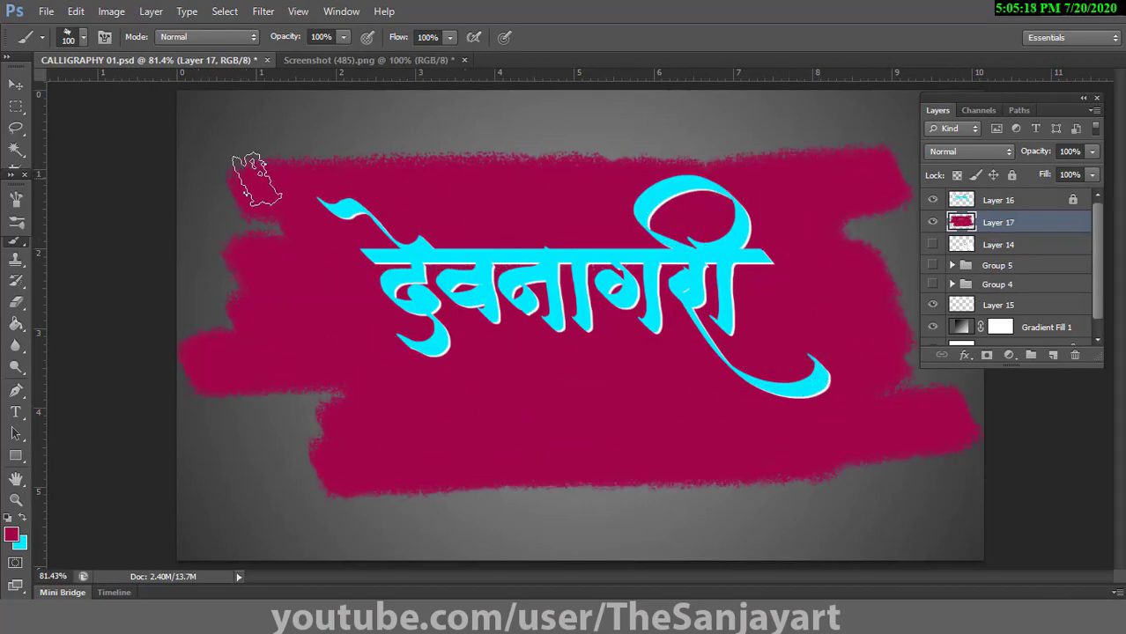
pyautogui.moveTo(256, 180); pyautogui.dragTo(868, 136)
pyautogui.click(12, 535)
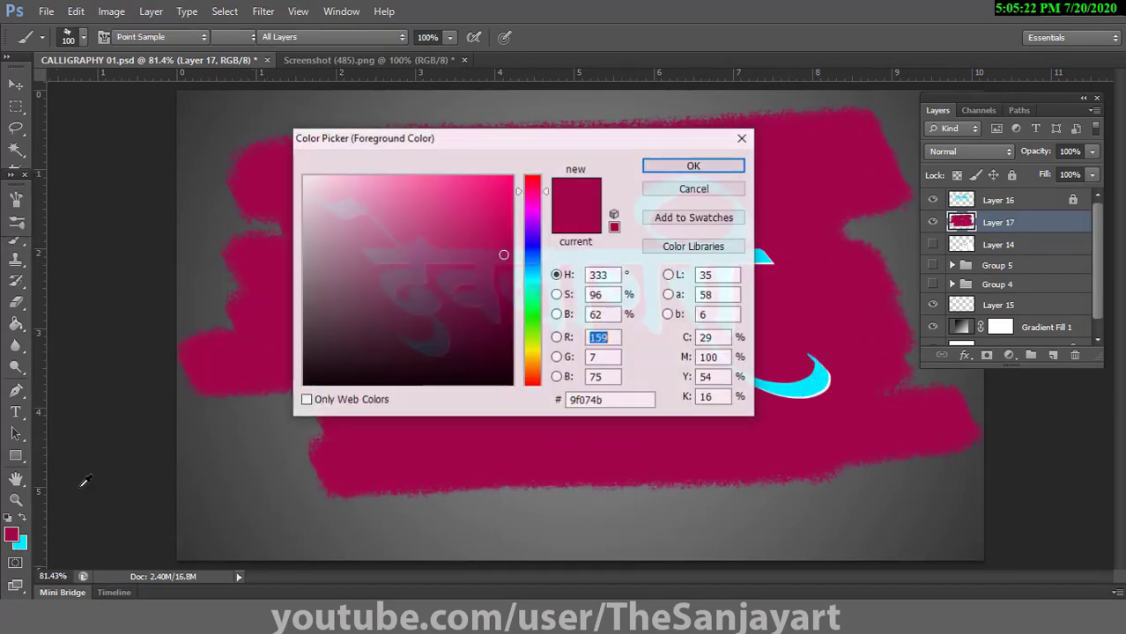
pyautogui.click(506, 193)
pyautogui.click(695, 167)
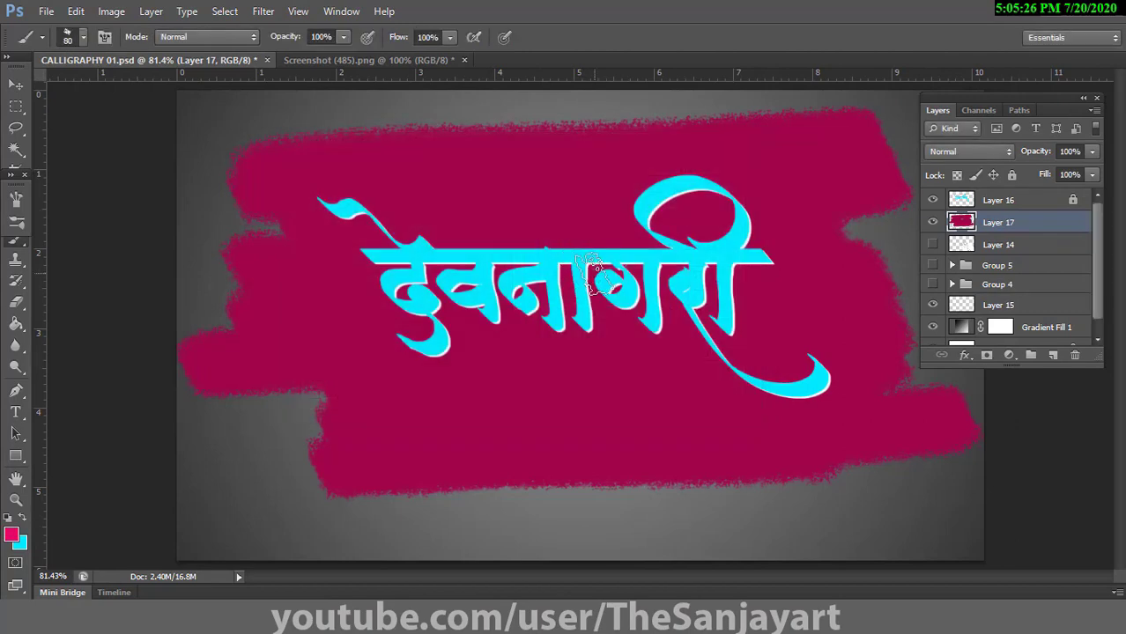
pyautogui.moveTo(414, 186)
pyautogui.mouseDown()
pyautogui.moveTo(372, 277)
pyautogui.moveTo(596, 335)
pyautogui.moveTo(784, 360)
pyautogui.moveTo(503, 414)
pyautogui.mouseUp()
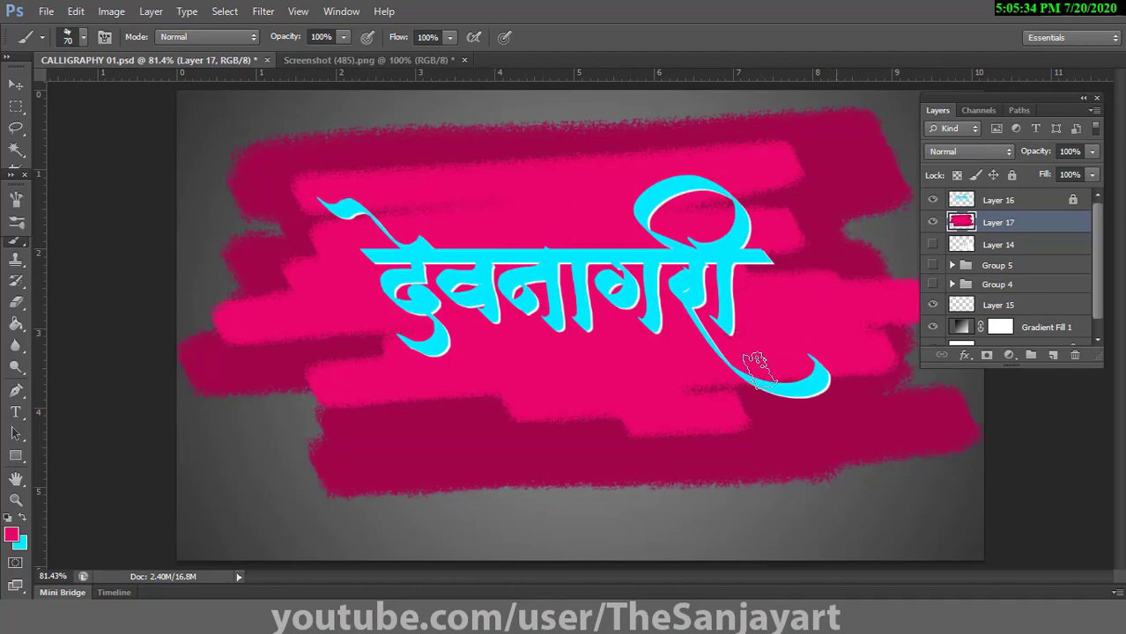
# Step: Paint a light pink stroke across the backdrop behind the text
pyautogui.click(12, 533)
pyautogui.click(441, 181)
pyautogui.click(689, 164)
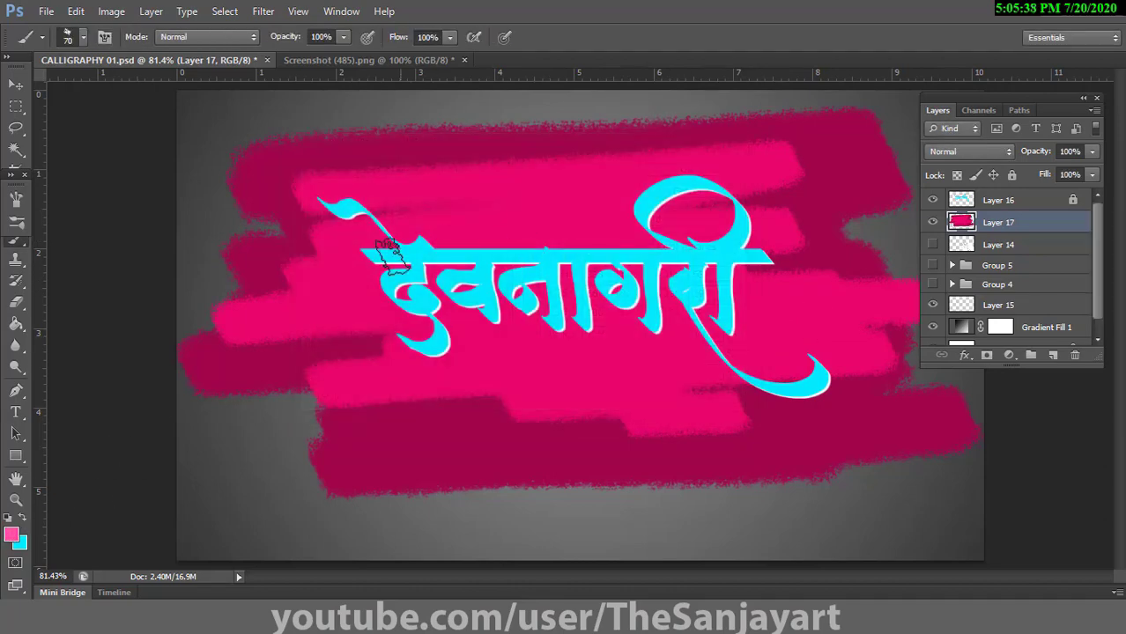
pyautogui.moveTo(343, 254)
pyautogui.mouseDown()
pyautogui.moveTo(710, 275)
pyautogui.moveTo(599, 291)
pyautogui.moveTo(691, 340)
pyautogui.moveTo(420, 254)
pyautogui.moveTo(702, 304)
pyautogui.mouseUp()
# Step: Set the paint colour to dark magenta and add a new layer below the pink paint
pyautogui.click(12, 532)
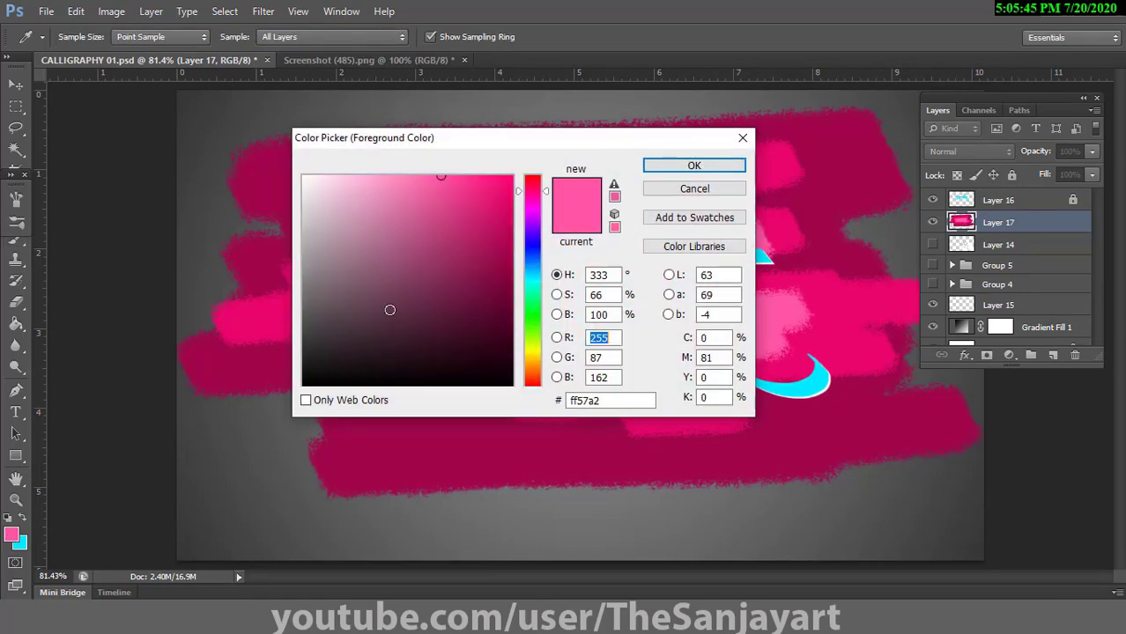
pyautogui.click(509, 297)
pyautogui.click(726, 164)
pyautogui.keyDown('ctrl'); pyautogui.click(1053, 355); pyautogui.keyUp('ctrl')
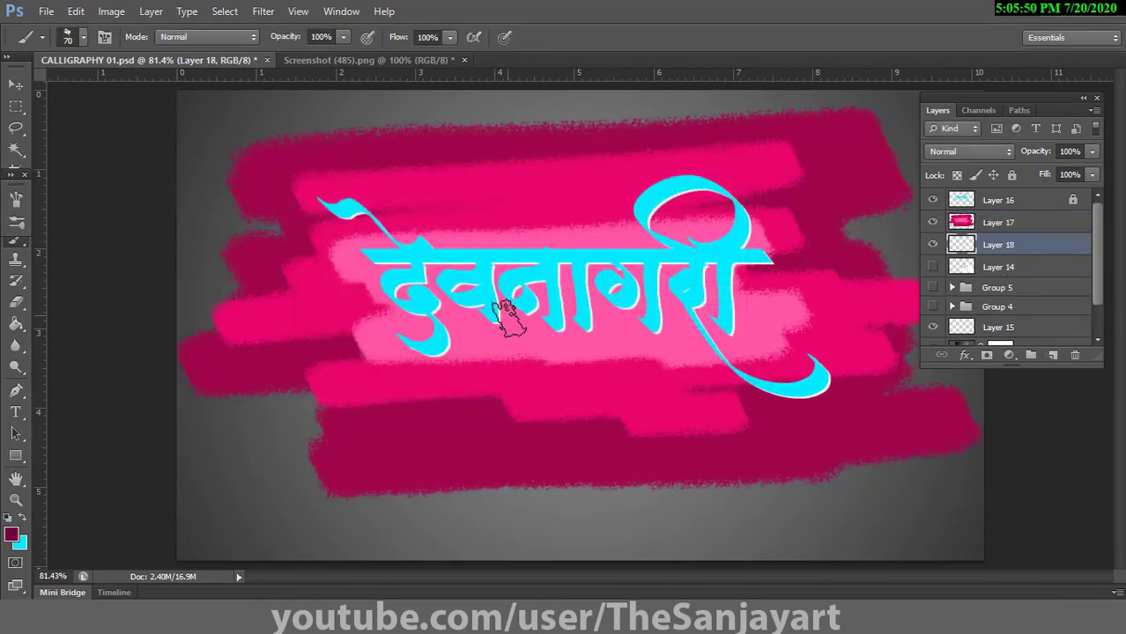
# Step: Paint dark magenta strokes with a 150 px brush and merge Layer 17 into Layer 18
pyautogui.press(']')
pyautogui.press(']')
pyautogui.press(']')
pyautogui.moveTo(234, 149)
pyautogui.mouseDown()
pyautogui.moveTo(233, 427)
pyautogui.moveTo(1049, 467)
pyautogui.moveTo(797, 220)
pyautogui.moveTo(670, 48)
pyautogui.mouseUp()
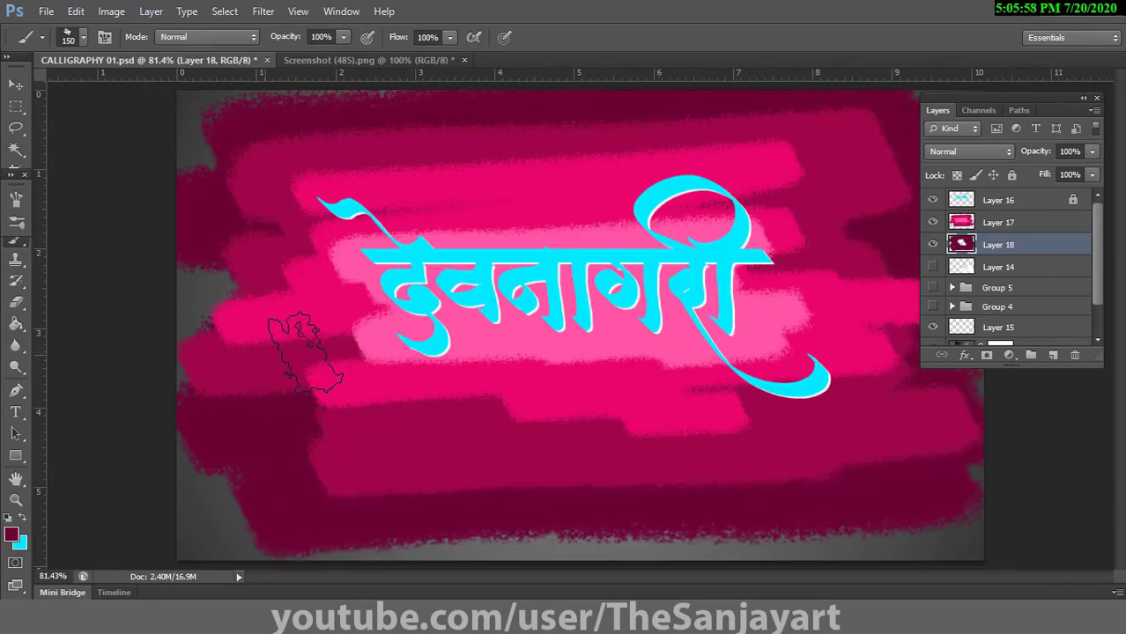
pyautogui.click(996, 228)
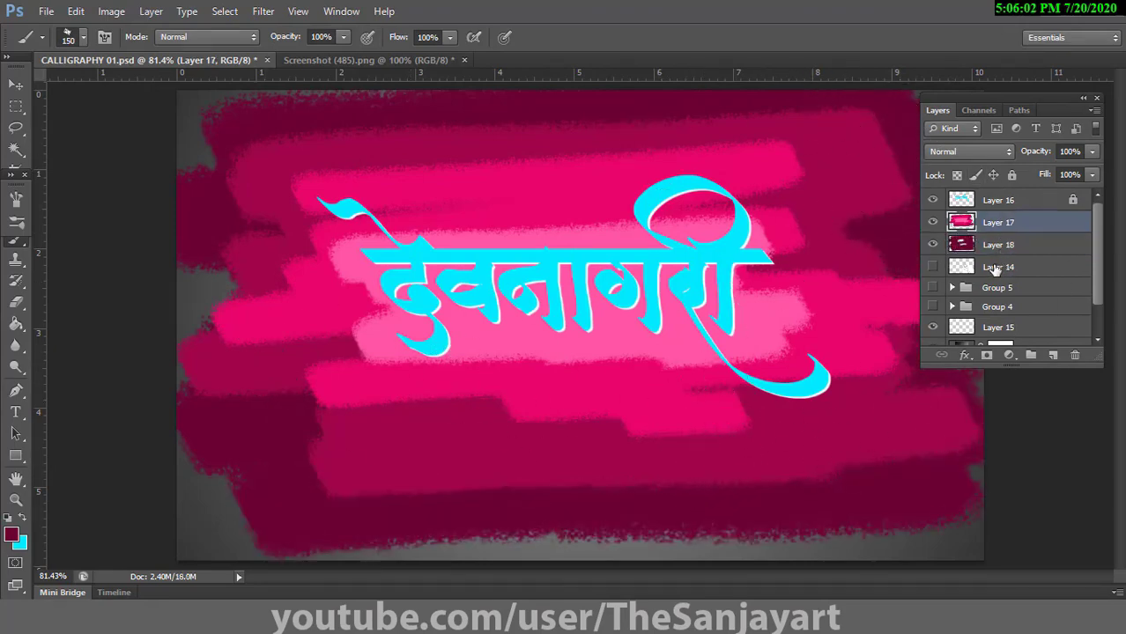
pyautogui.hotkey('ctrl', 'e')
# Step: Scale the merged backdrop to about 82.6% and shift it right and down
pyautogui.hotkey('ctrl', 't')
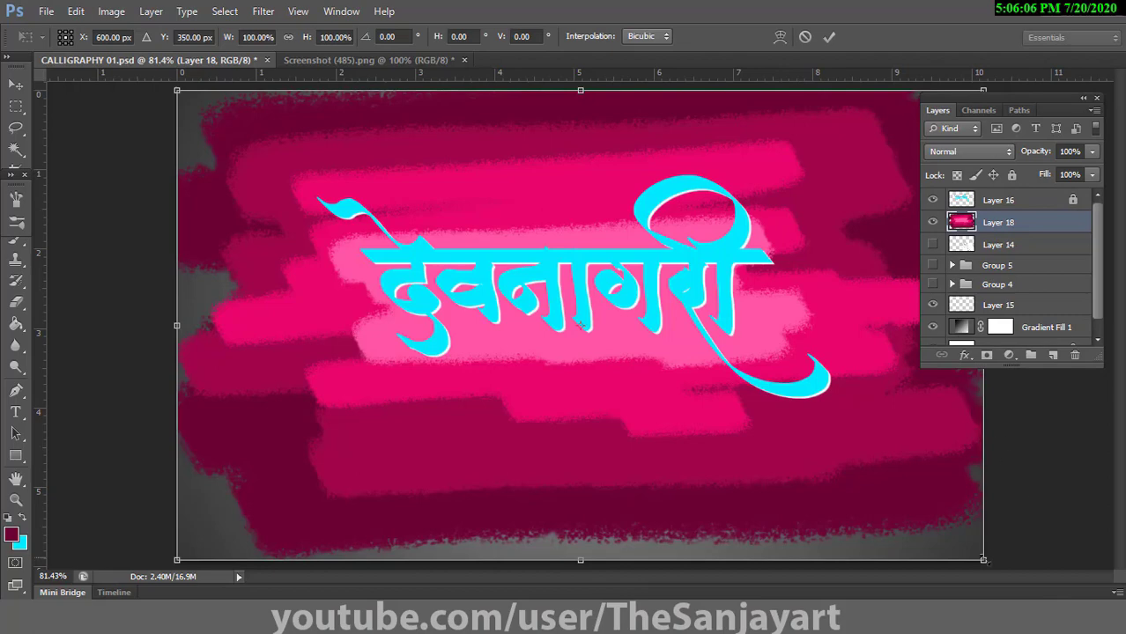
pyautogui.moveTo(983, 560); pyautogui.dragTo(843, 478)
pyautogui.moveTo(648, 386); pyautogui.dragTo(714, 415)
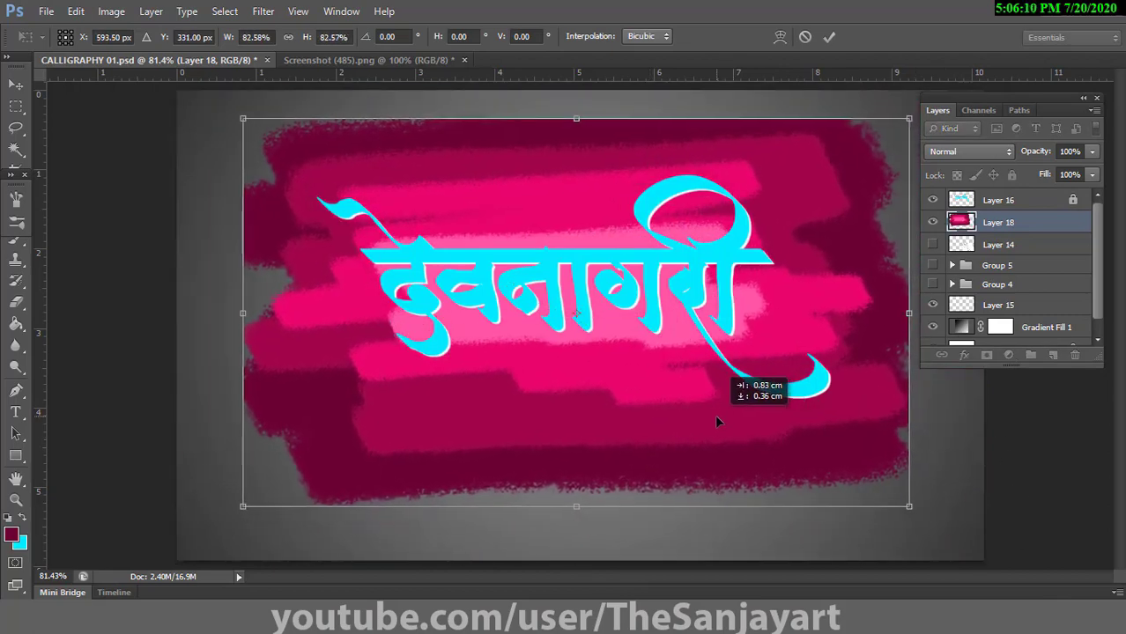
pyautogui.press('Return')
# Step: Switch to the Mixer Brush from the brush tool group
pyautogui.press('b')
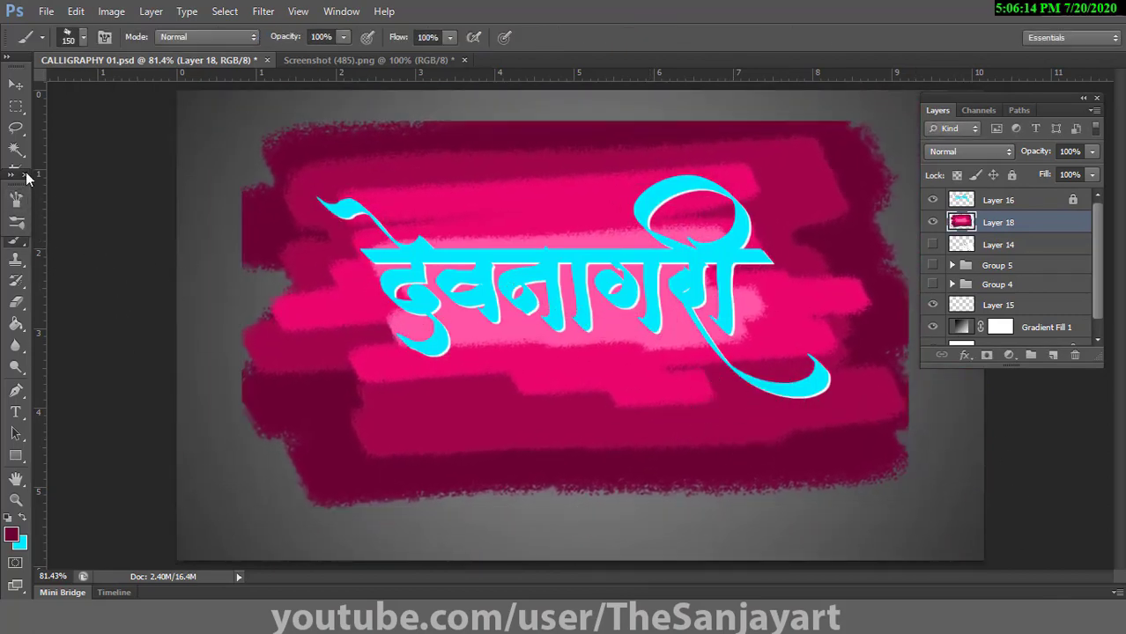
pyautogui.rightClick(19, 240)
pyautogui.click(76, 284)
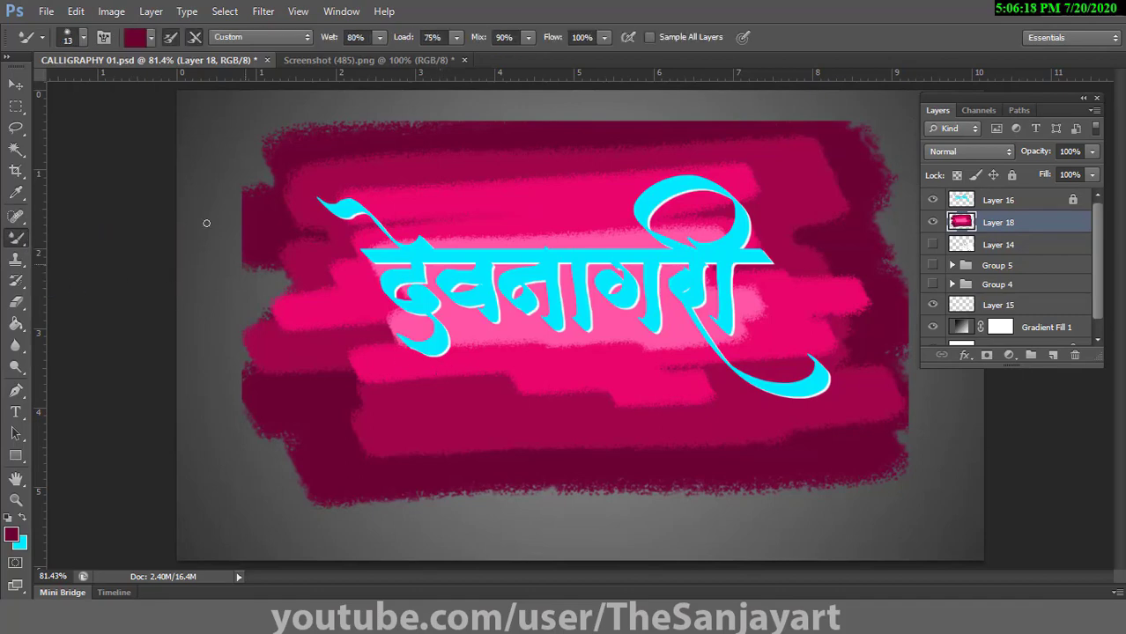
# Step: Smear the magenta backdrop sideways with a blending mixer brush preset, then unlock Layer 16
pyautogui.click(67, 44)
pyautogui.doubleClick(298, 469)
pyautogui.moveTo(638, 425)
pyautogui.mouseDown()
pyautogui.moveTo(427, 370)
pyautogui.moveTo(819, 388)
pyautogui.moveTo(846, 264)
pyautogui.moveTo(699, 380)
pyautogui.moveTo(201, 252)
pyautogui.moveTo(201, 232)
pyautogui.moveTo(799, 188)
pyautogui.moveTo(776, 148)
pyautogui.moveTo(284, 163)
pyautogui.moveTo(397, 161)
pyautogui.moveTo(801, 231)
pyautogui.moveTo(724, 470)
pyautogui.moveTo(231, 460)
pyautogui.moveTo(616, 495)
pyautogui.moveTo(276, 491)
pyautogui.moveTo(920, 377)
pyautogui.moveTo(860, 100)
pyautogui.moveTo(899, 291)
pyautogui.moveTo(604, 145)
pyautogui.moveTo(583, 171)
pyautogui.moveTo(822, 251)
pyautogui.moveTo(515, 490)
pyautogui.moveTo(672, 403)
pyautogui.mouseUp()
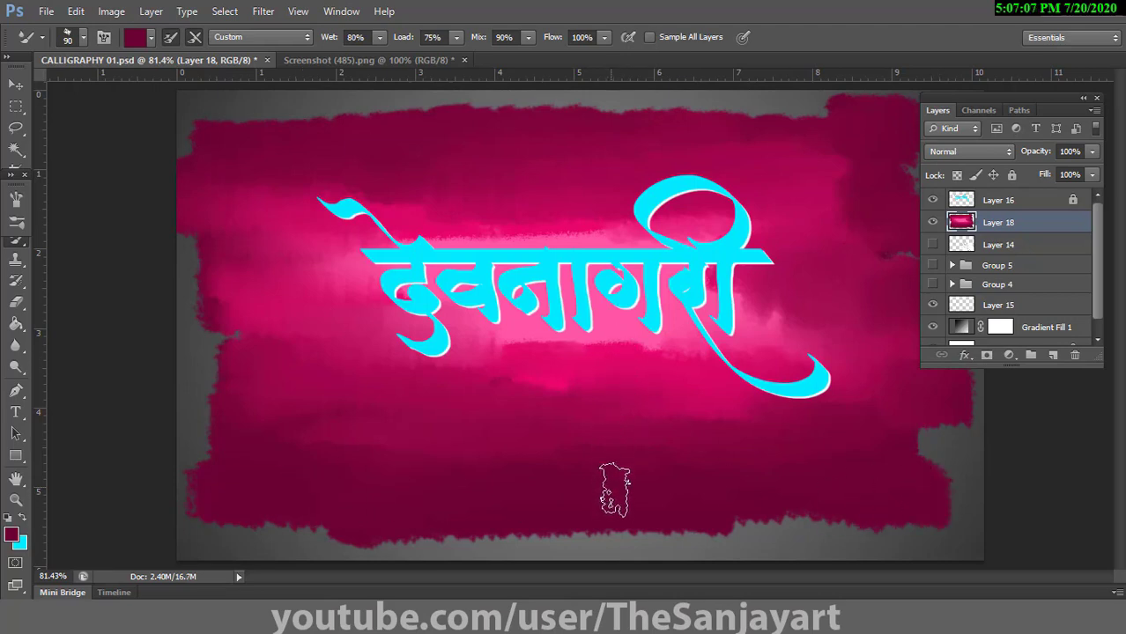
pyautogui.click(1005, 203)
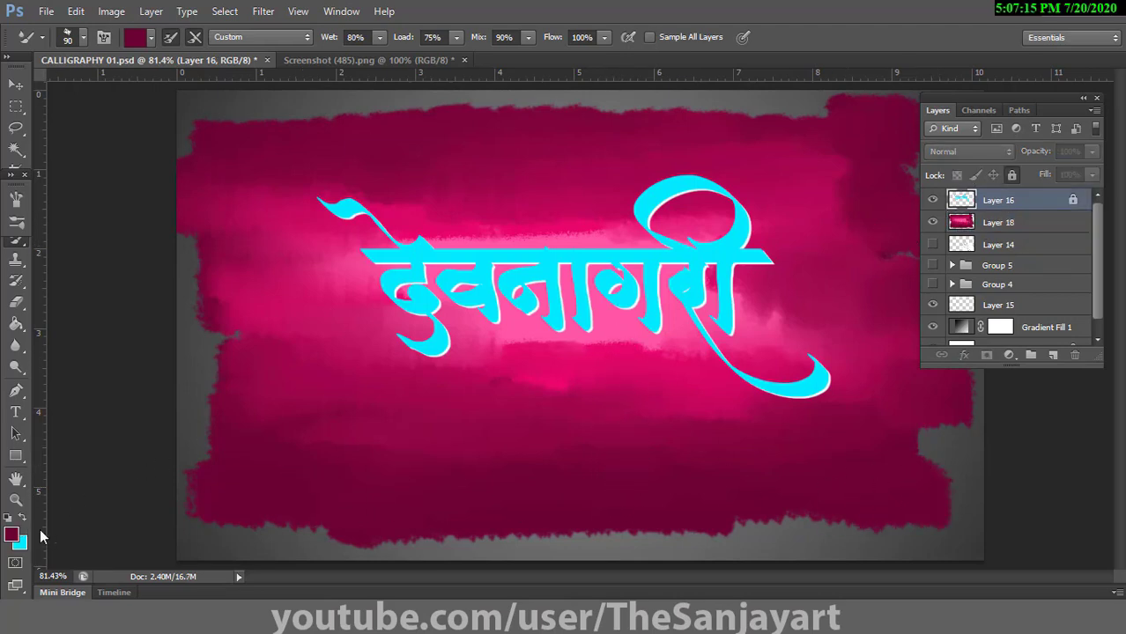
pyautogui.click(1011, 175)
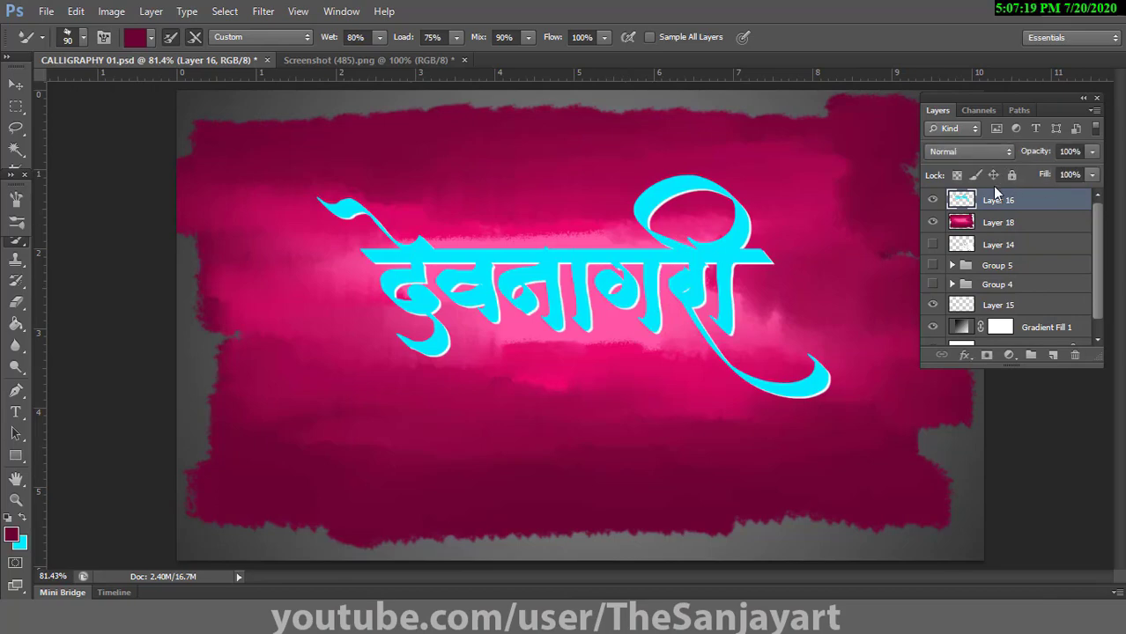
# Step: Magic Wand-select the cyan lettering on a new layer and set the foreground to #fff155
pyautogui.press('w')
pyautogui.click(422, 336)
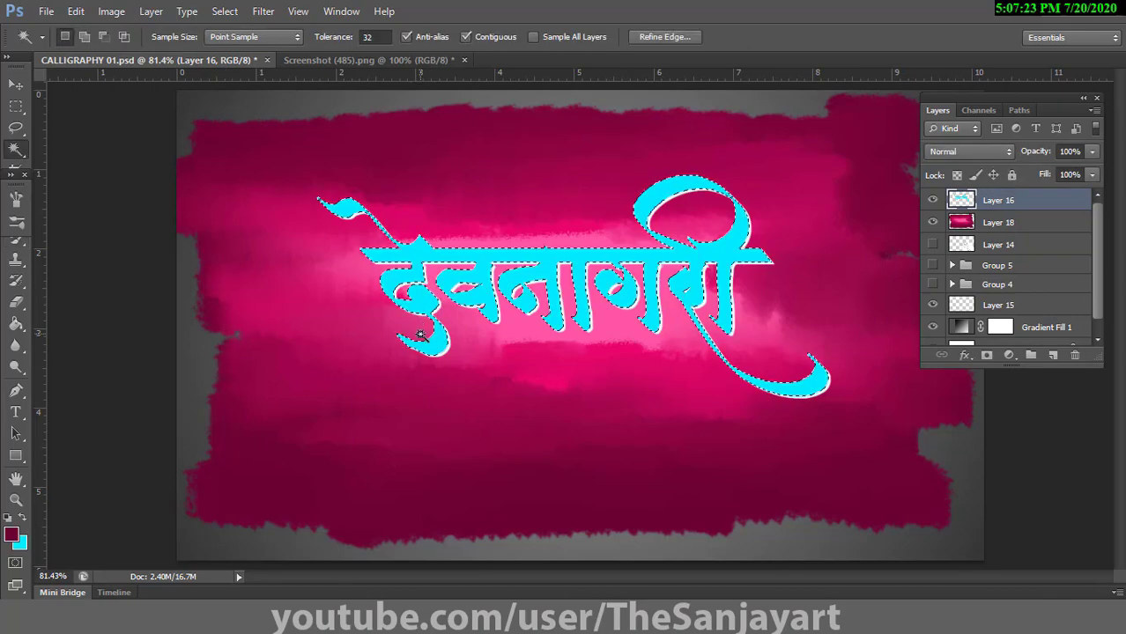
pyautogui.click(1053, 355)
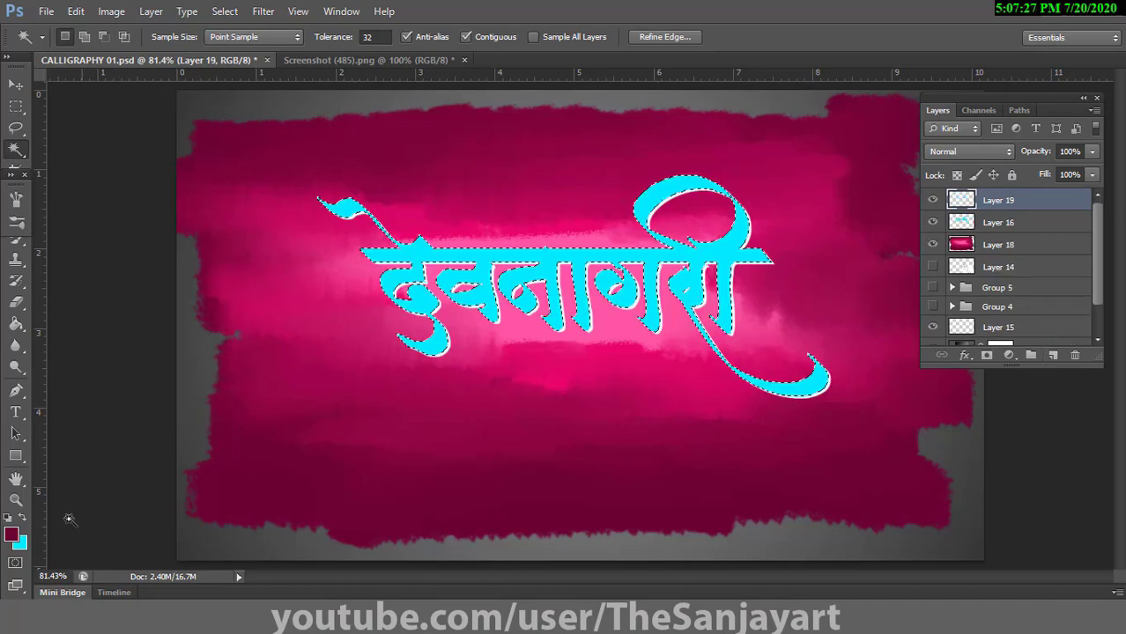
pyautogui.click(11, 534)
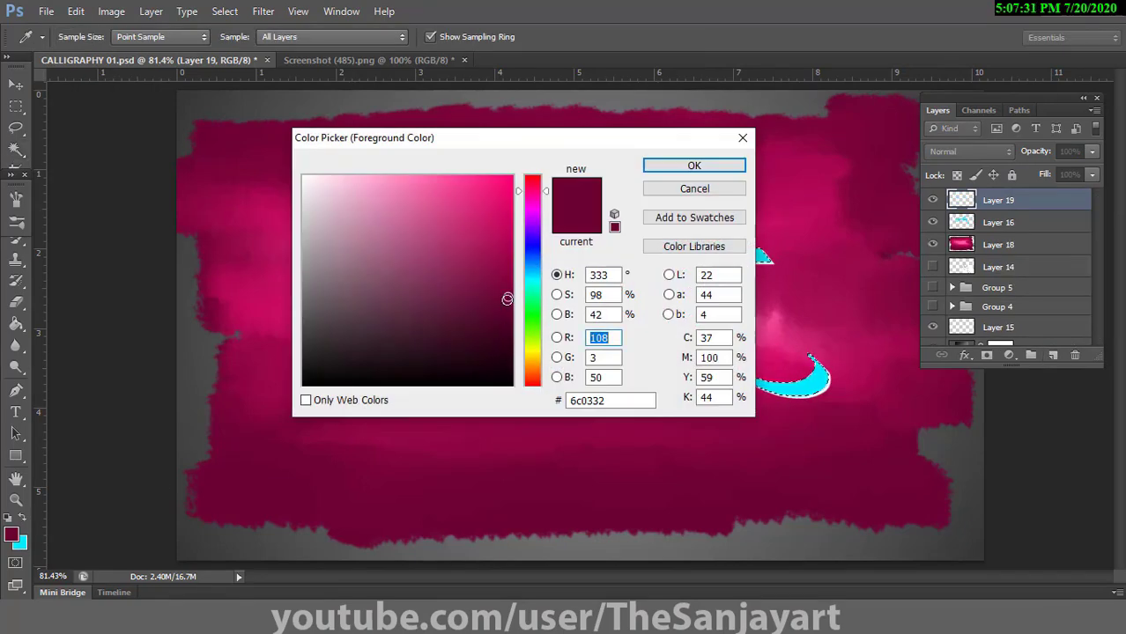
pyautogui.moveTo(538, 363); pyautogui.dragTo(538, 356)
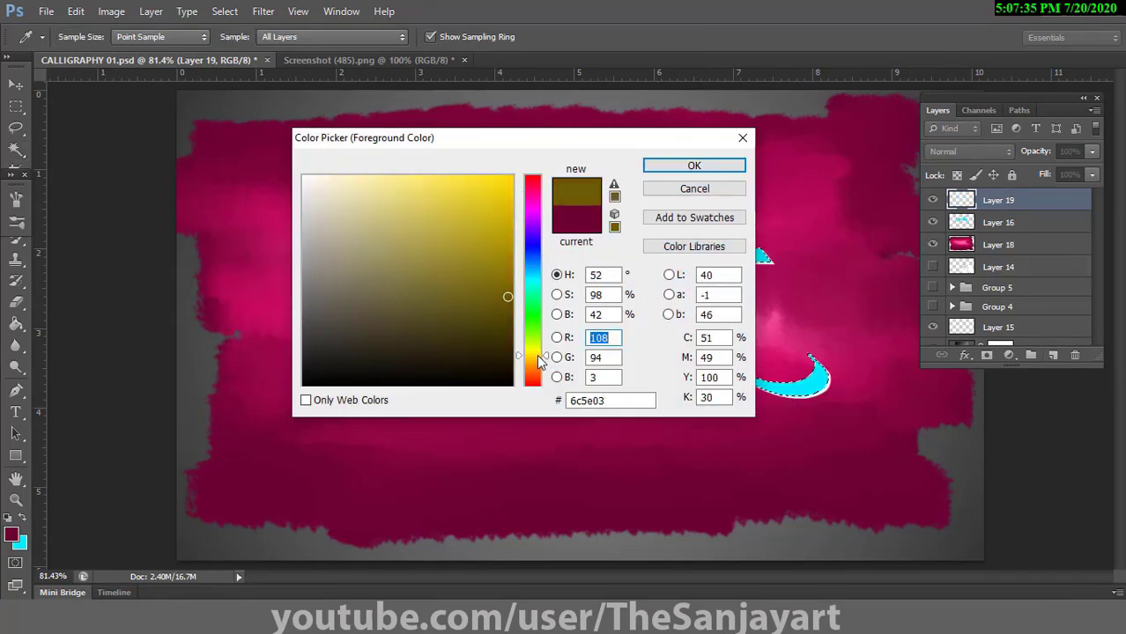
pyautogui.moveTo(475, 191); pyautogui.dragTo(442, 177)
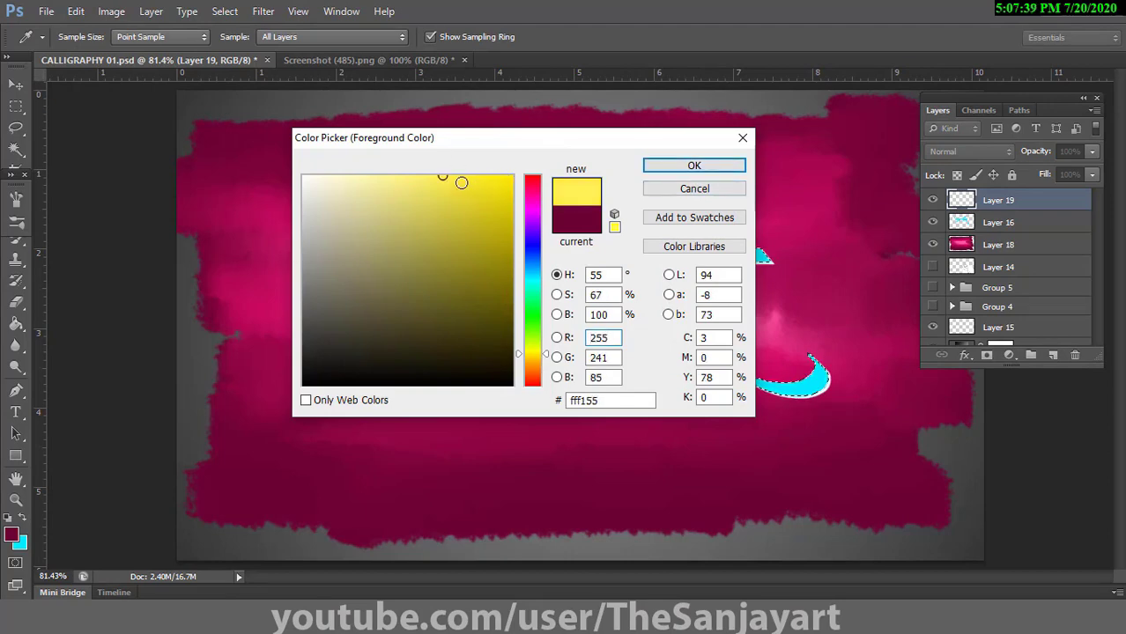
pyautogui.click(694, 166)
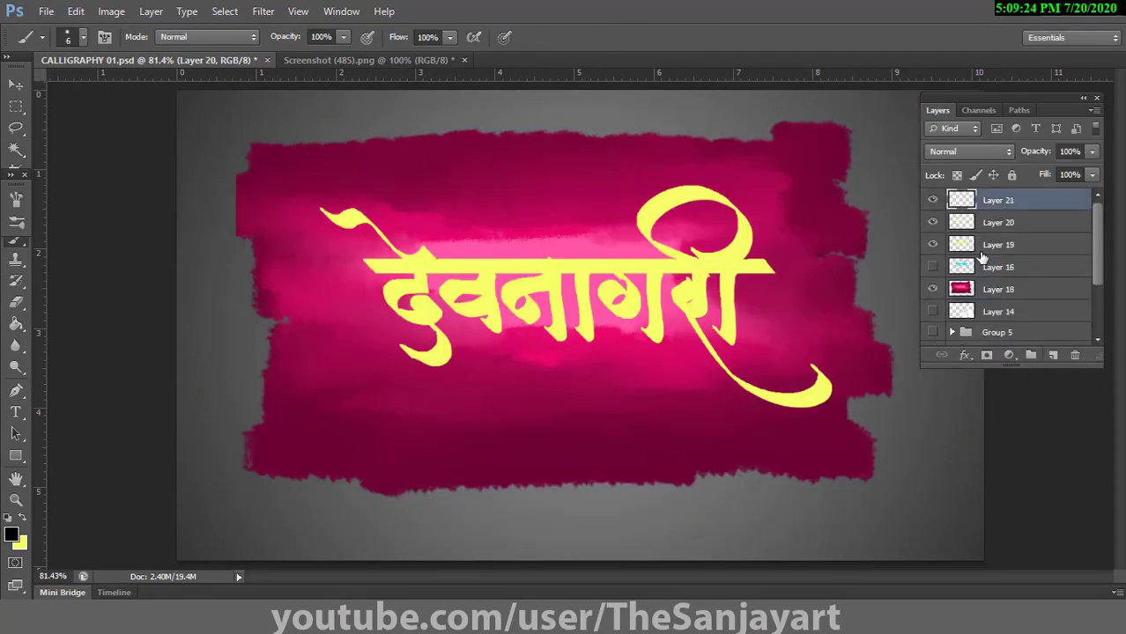
# Step: Switch the paint colour to white and paint two vertical lines left of the word
pyautogui.moveTo(294, 160); pyautogui.dragTo(291, 480)
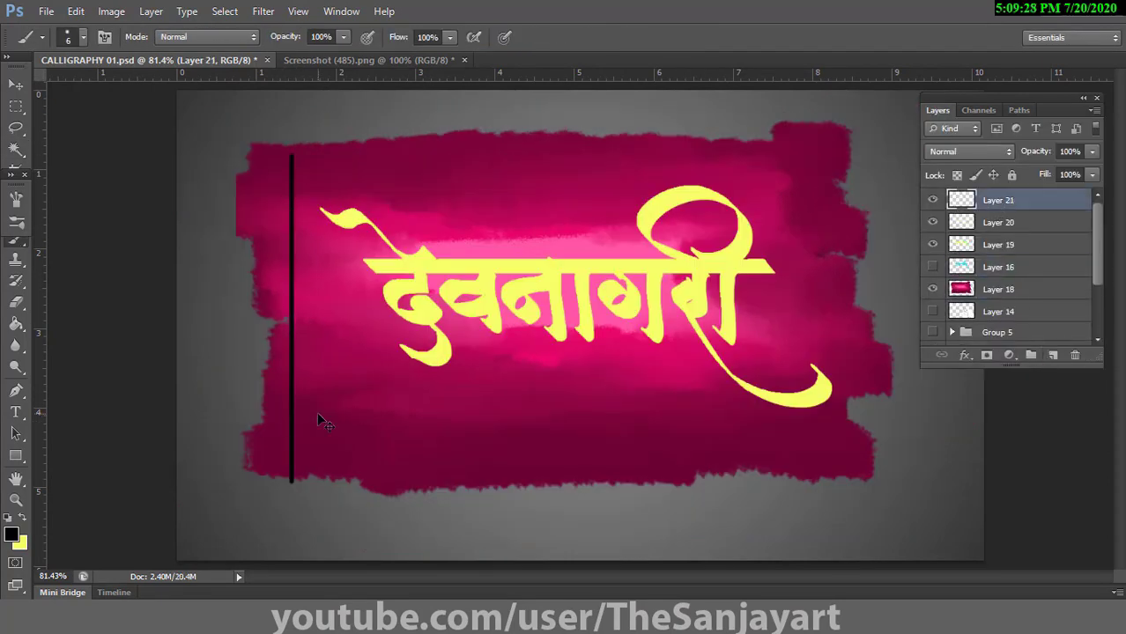
pyautogui.hotkey('ctrl', 'z')
pyautogui.click(11, 534)
pyautogui.click(304, 177)
pyautogui.click(681, 167)
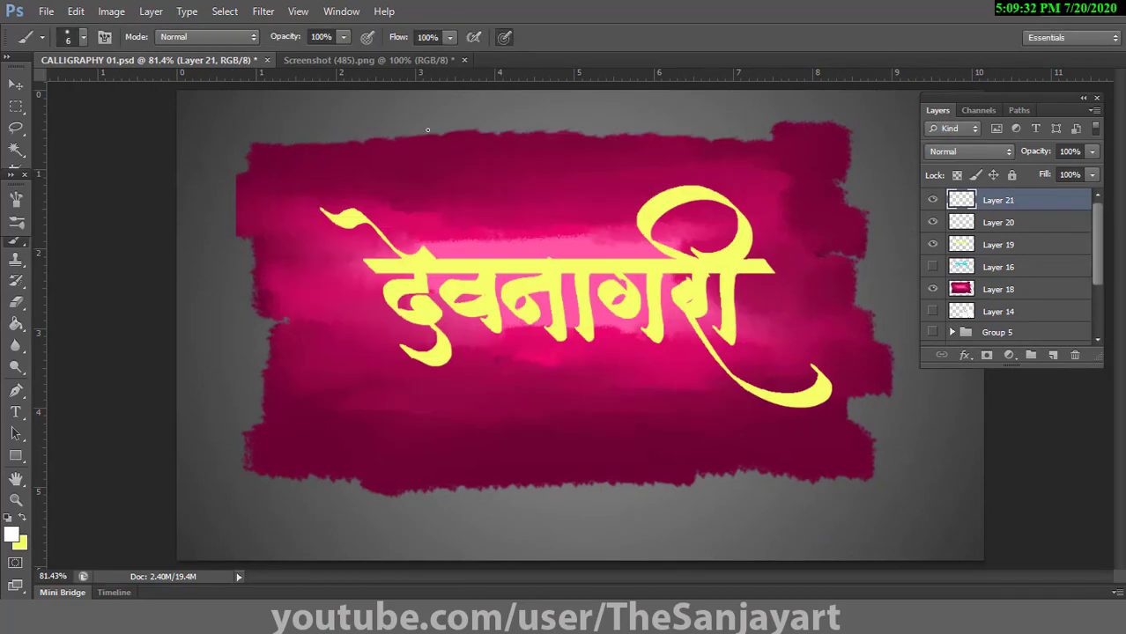
pyautogui.moveTo(284, 157); pyautogui.dragTo(284, 425)
pyautogui.moveTo(291, 162); pyautogui.dragTo(290, 438)
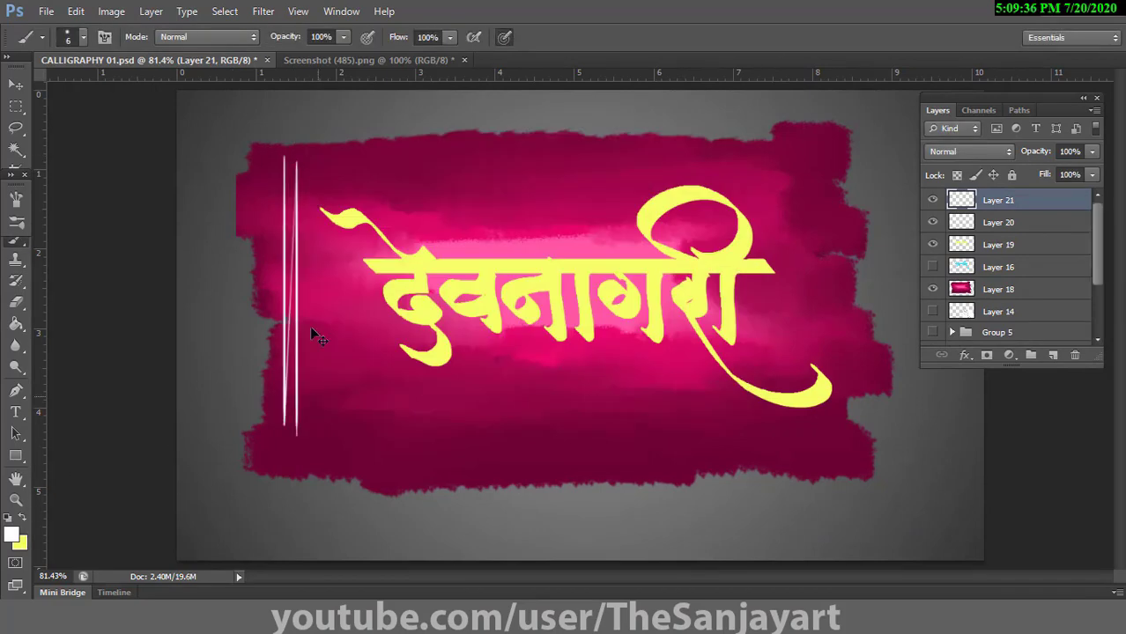
pyautogui.hotkey('ctrl', 'z')
pyautogui.moveTo(290, 154); pyautogui.dragTo(290, 493)
# Step: Try and undo right-hand lines, then duplicate the layer of white lines with Ctrl+J
pyautogui.moveTo(831, 146); pyautogui.dragTo(831, 485)
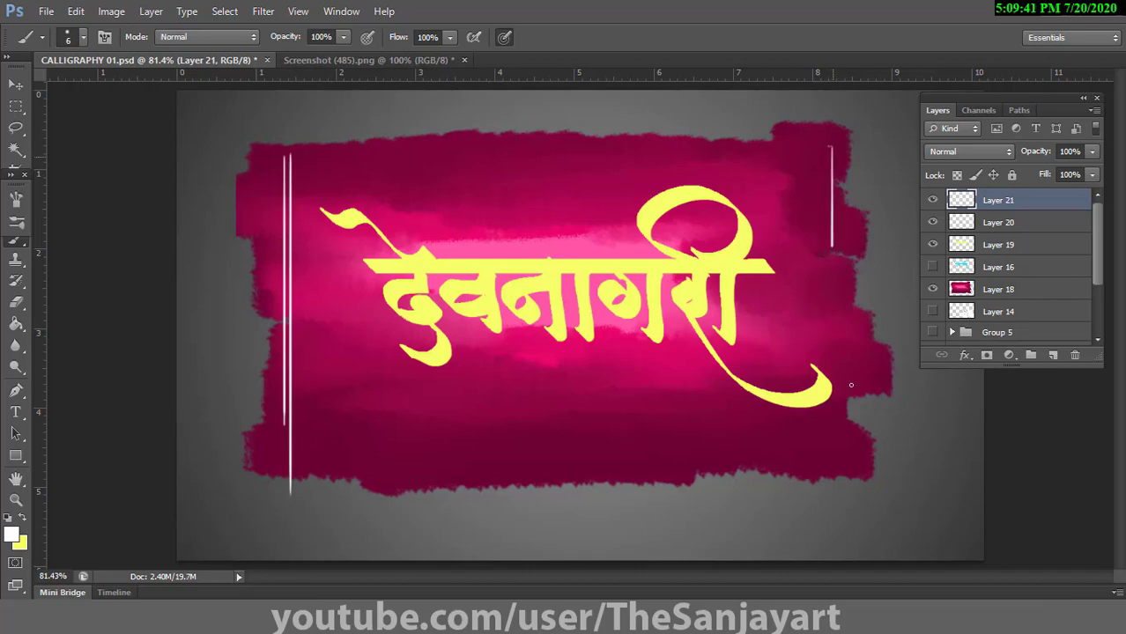
pyautogui.moveTo(839, 146); pyautogui.dragTo(839, 497)
pyautogui.hotkey('ctrl', 'z')
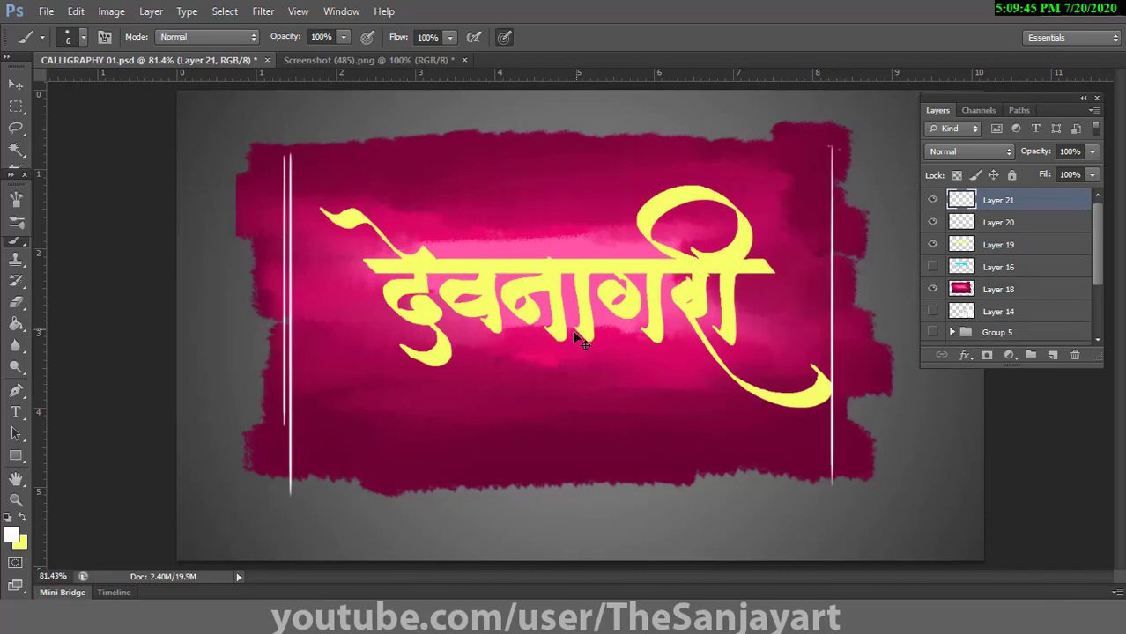
pyautogui.hotkey('ctrl', 'z')
pyautogui.hotkey('ctrl', 'j')
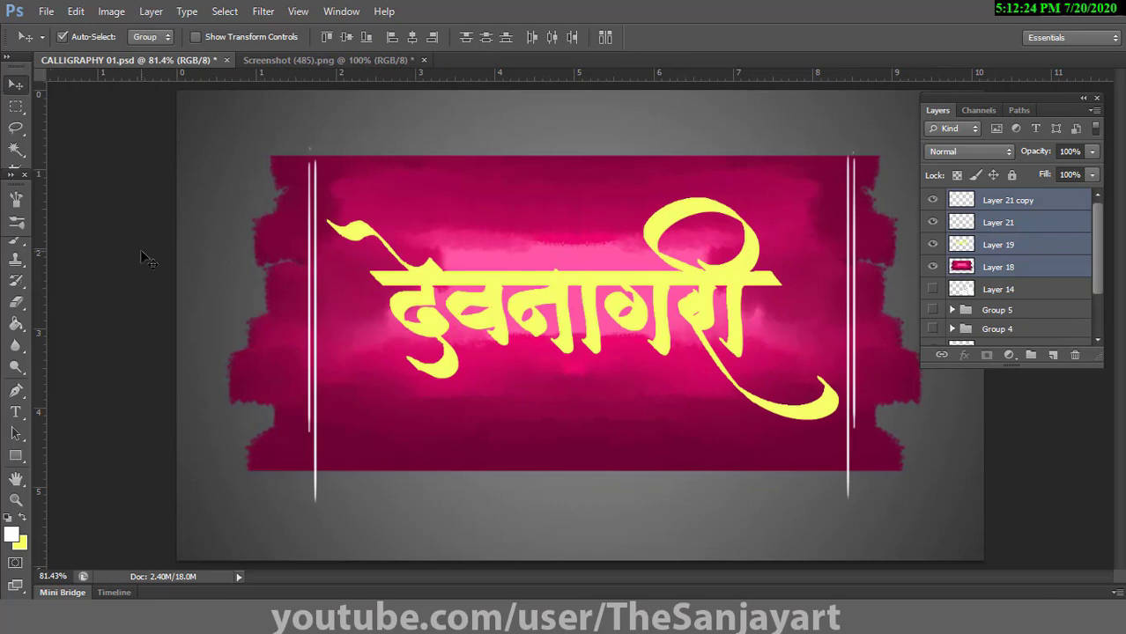
# Step: Close the magenta-and-yellow artwork from the File menu
pyautogui.click(44, 12)
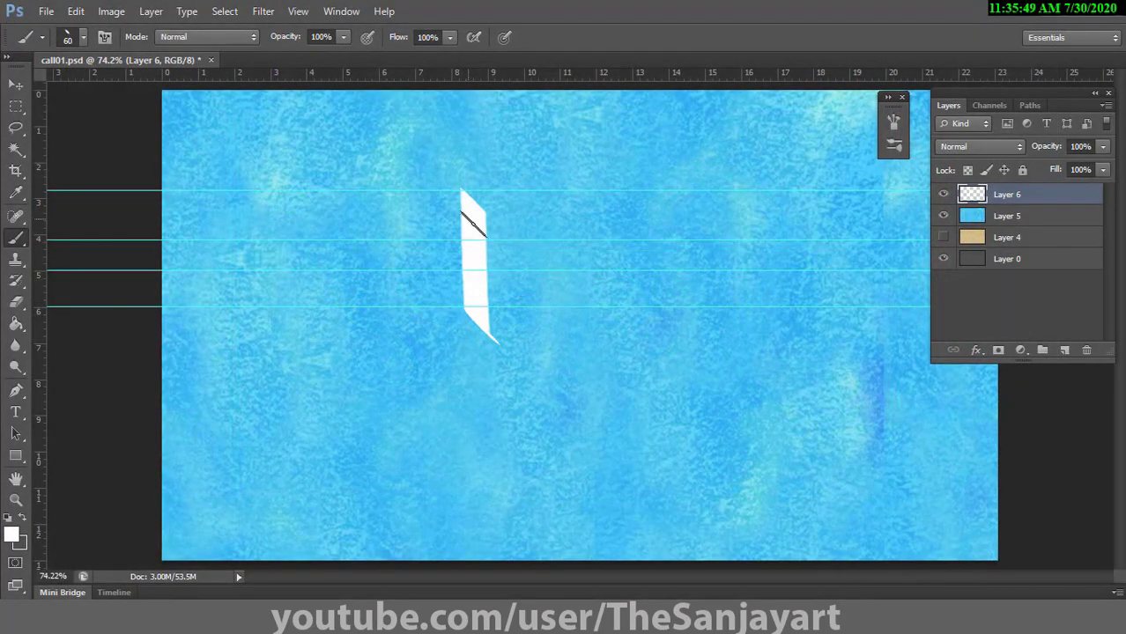
# Step: Paint the white curved strokes, upright stem and headline bar of श्री
pyautogui.moveTo(460, 239)
pyautogui.mouseDown()
pyautogui.moveTo(422, 171)
pyautogui.moveTo(386, 239)
pyautogui.moveTo(333, 257)
pyautogui.mouseUp()
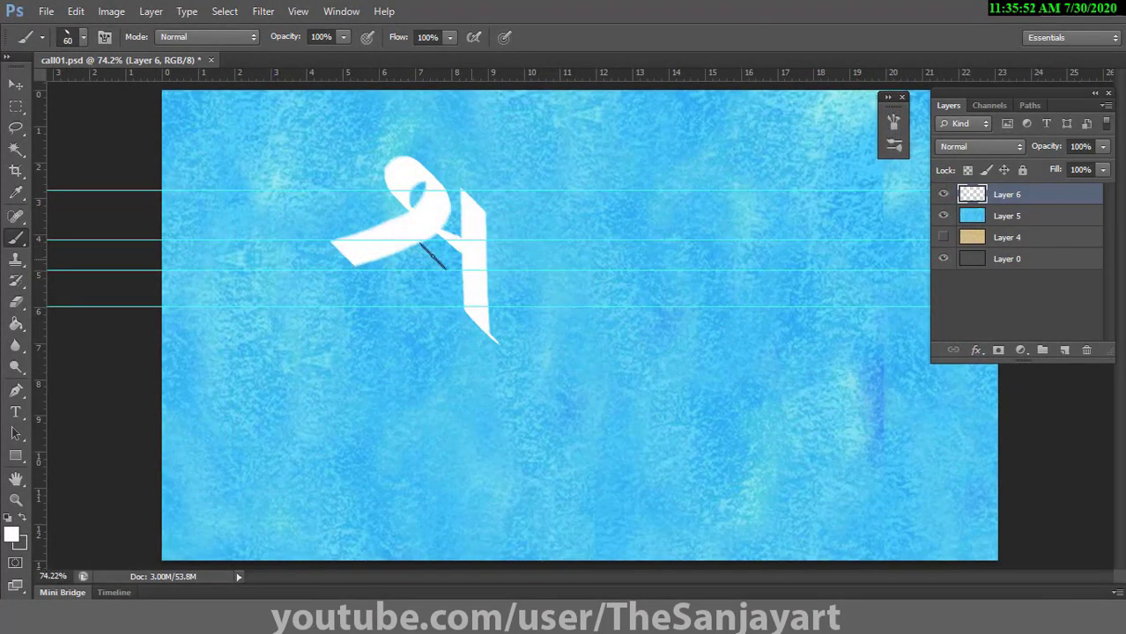
pyautogui.moveTo(464, 236)
pyautogui.mouseDown()
pyautogui.moveTo(454, 260)
pyautogui.moveTo(240, 296)
pyautogui.moveTo(339, 177)
pyautogui.moveTo(355, 189)
pyautogui.mouseUp()
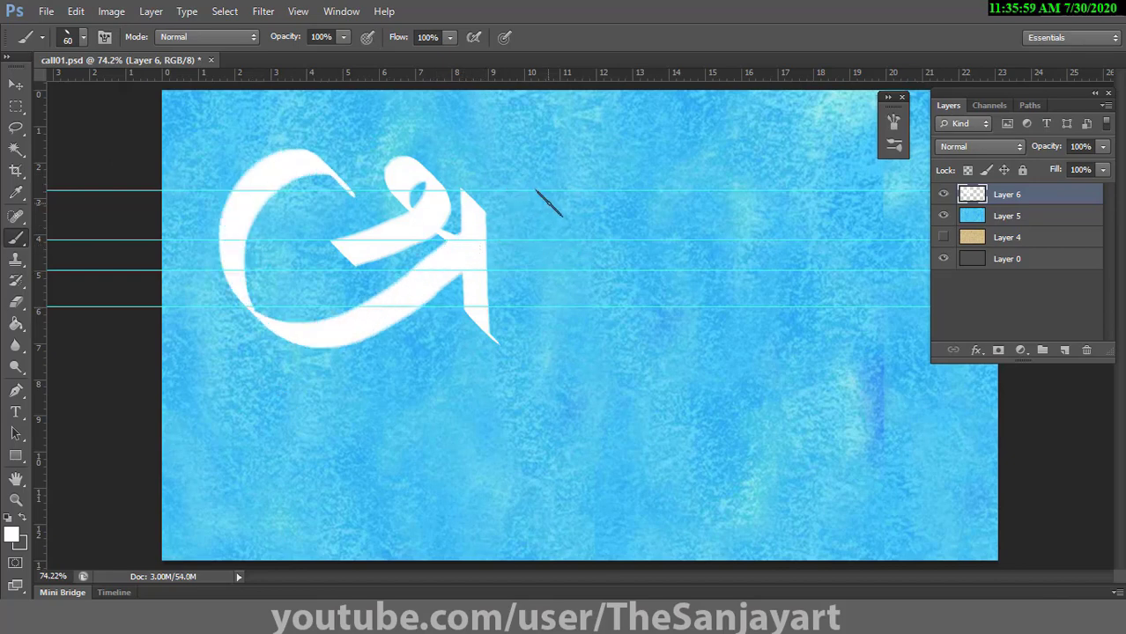
pyautogui.moveTo(535, 198); pyautogui.dragTo(542, 339)
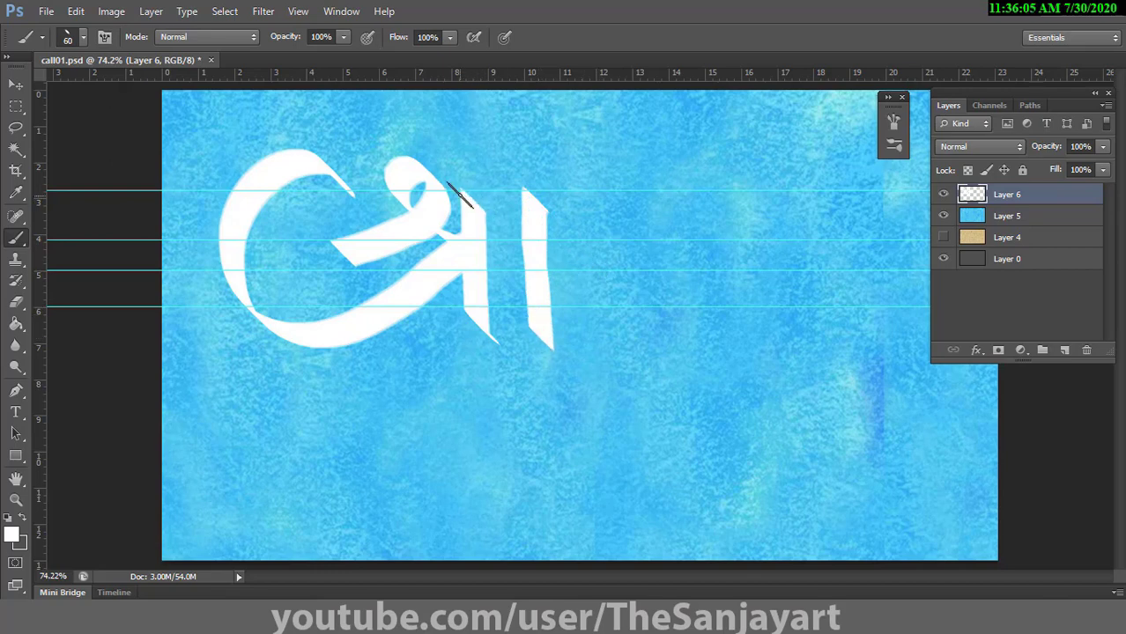
pyautogui.moveTo(463, 197); pyautogui.dragTo(564, 196)
# Step: Add the large loop above the letters and fit the whole canvas in view
pyautogui.hotkey('ctrl', '+')
pyautogui.moveTo(415, 357)
pyautogui.mouseDown()
pyautogui.moveTo(577, 264)
pyautogui.moveTo(520, 348)
pyautogui.mouseUp()
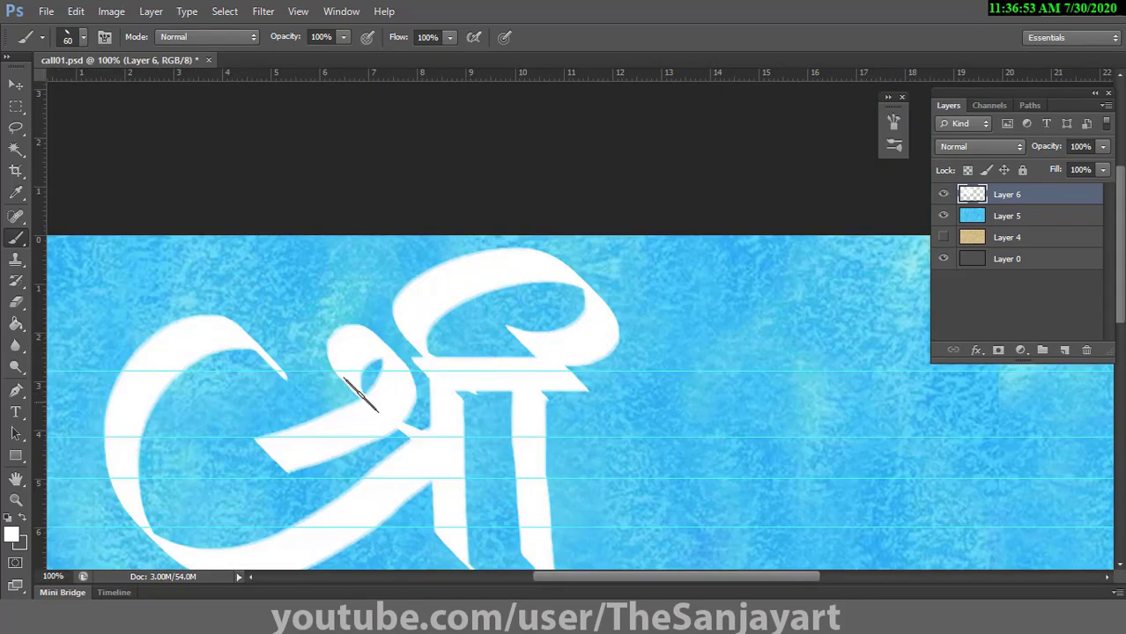
pyautogui.doubleClick(16, 478)
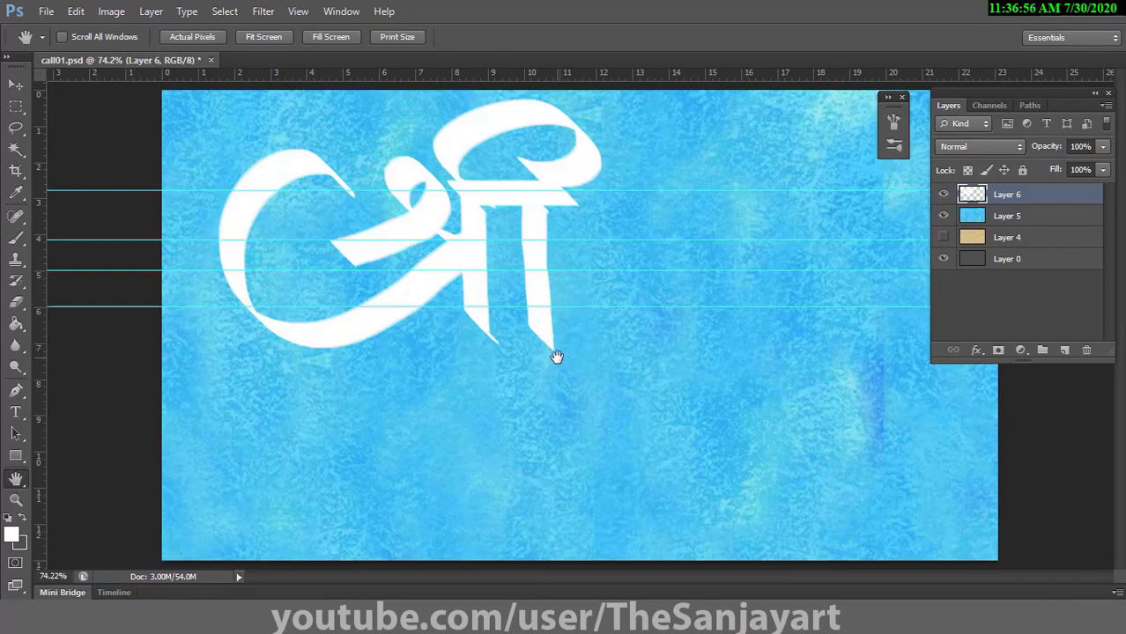
pyautogui.press('b')
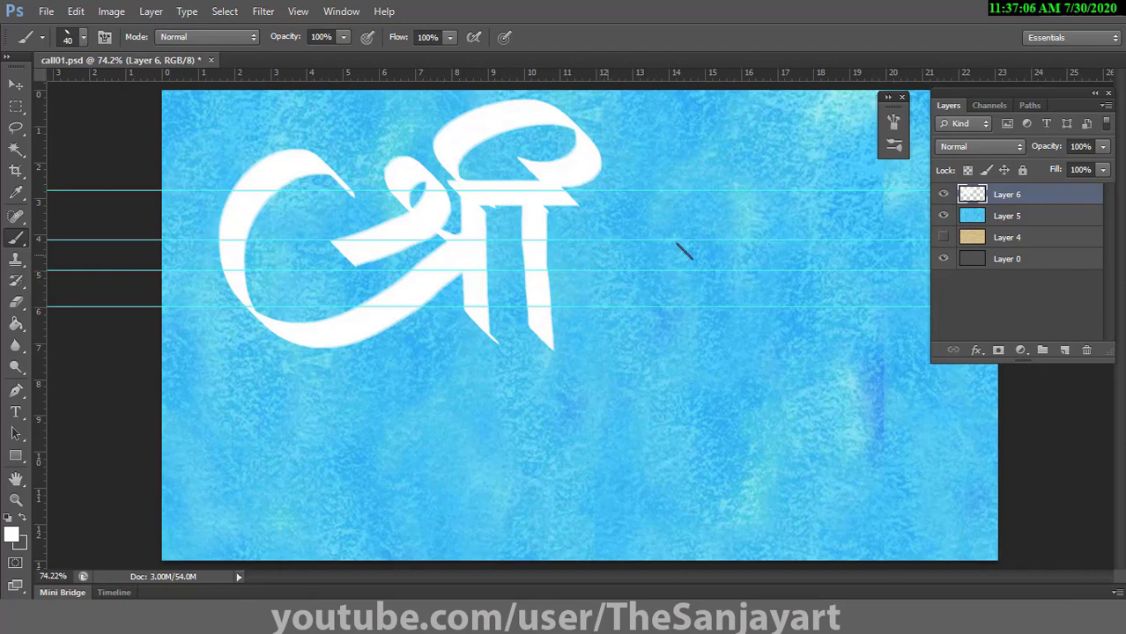
# Step: On a new layer, paint the long white headline bar for गणेशाय
pyautogui.click(1065, 350)
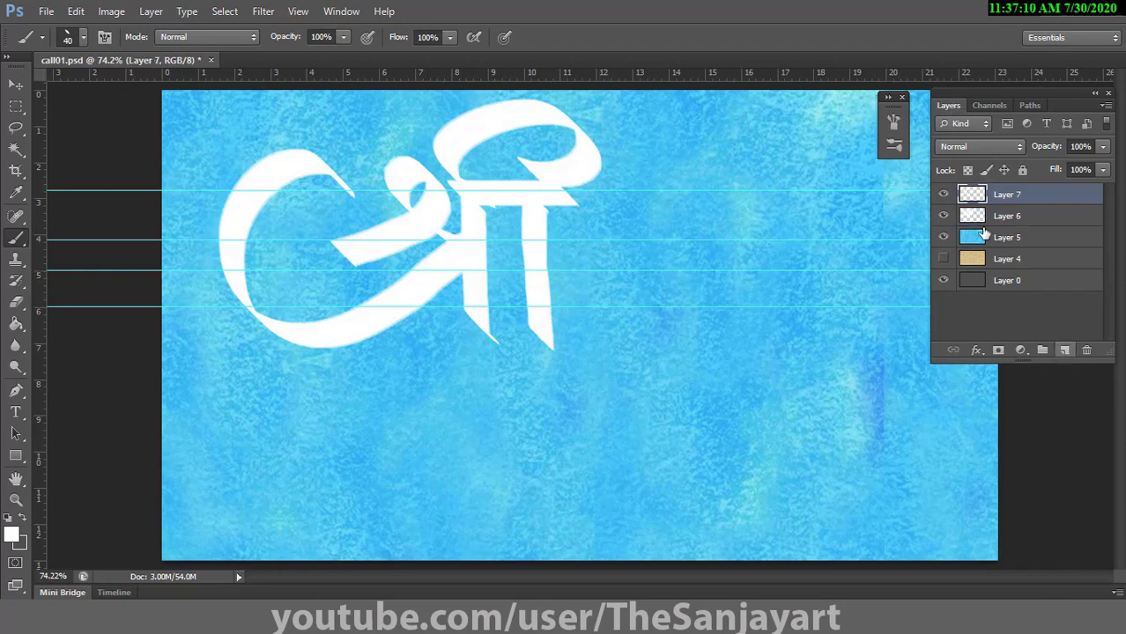
pyautogui.doubleClick(949, 106)
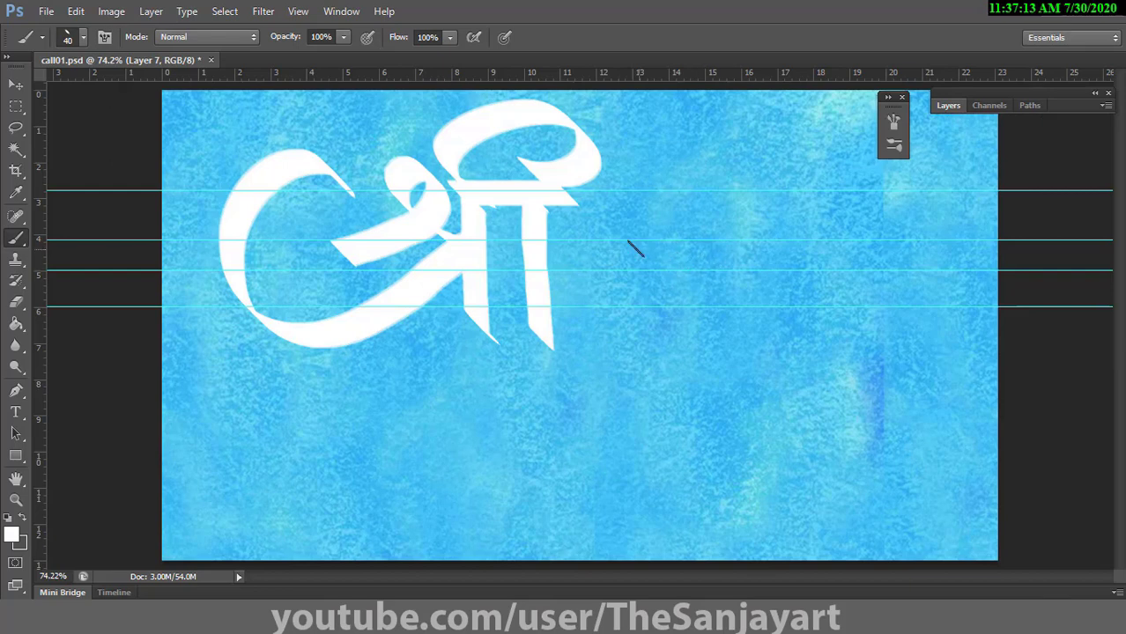
pyautogui.moveTo(617, 247); pyautogui.dragTo(890, 251)
pyautogui.hotkey('ctrl', 'z')
pyautogui.moveTo(591, 276); pyautogui.dragTo(884, 308)
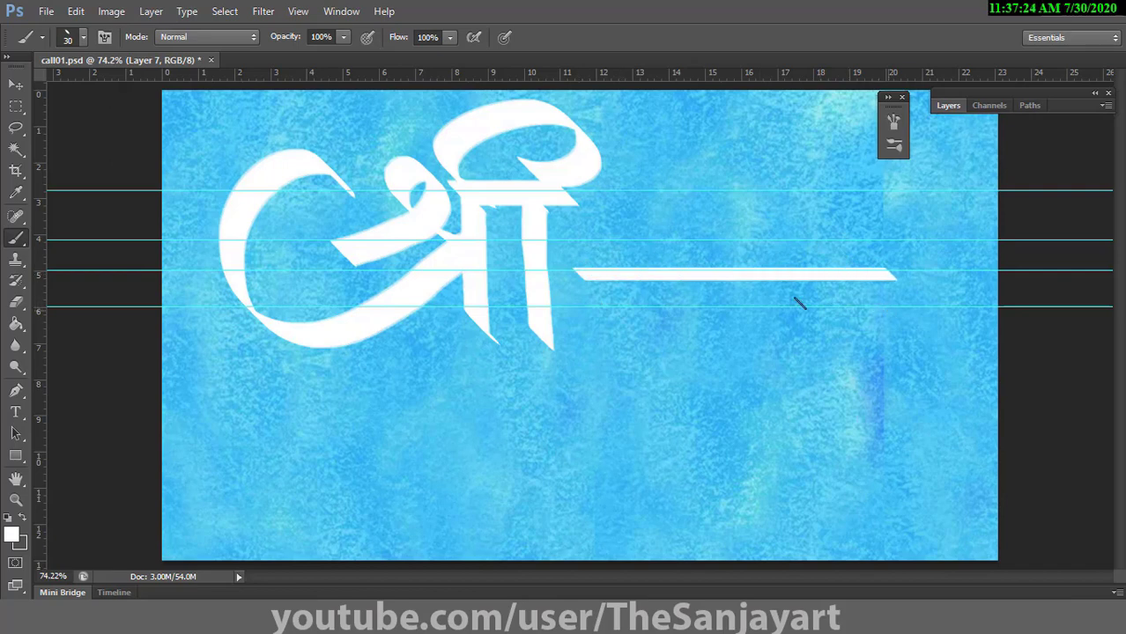
# Step: Paint the letters of गणेशाय beneath the headline bar, ending with य
pyautogui.moveTo(609, 282)
pyautogui.mouseDown()
pyautogui.moveTo(617, 301)
pyautogui.moveTo(647, 310)
pyautogui.moveTo(689, 283)
pyautogui.moveTo(694, 328)
pyautogui.mouseUp()
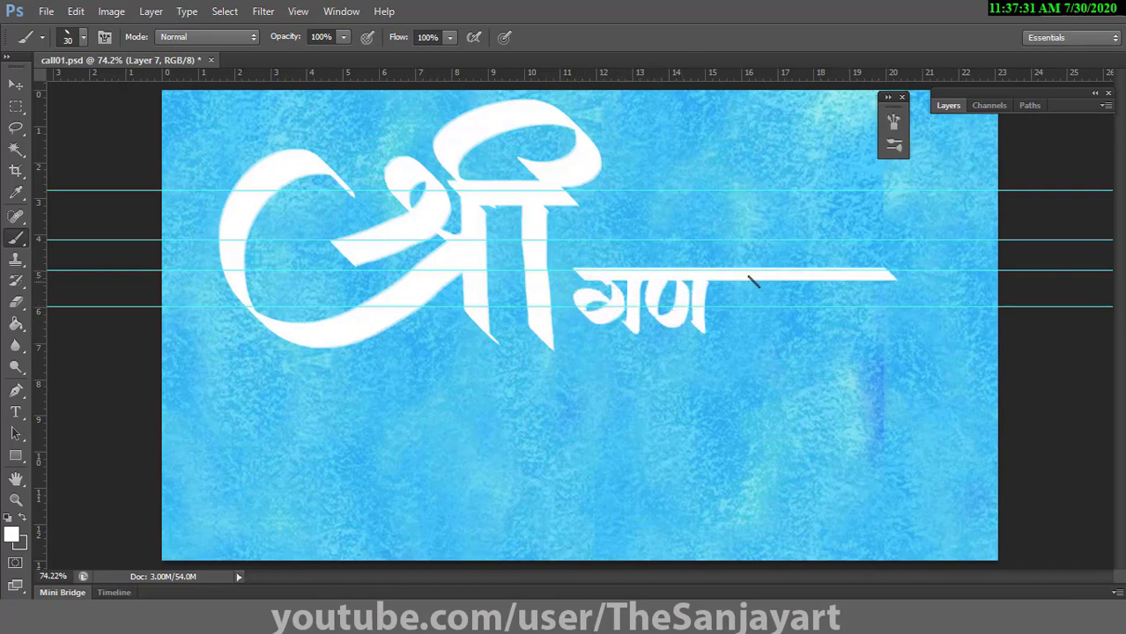
pyautogui.moveTo(748, 278); pyautogui.dragTo(719, 316)
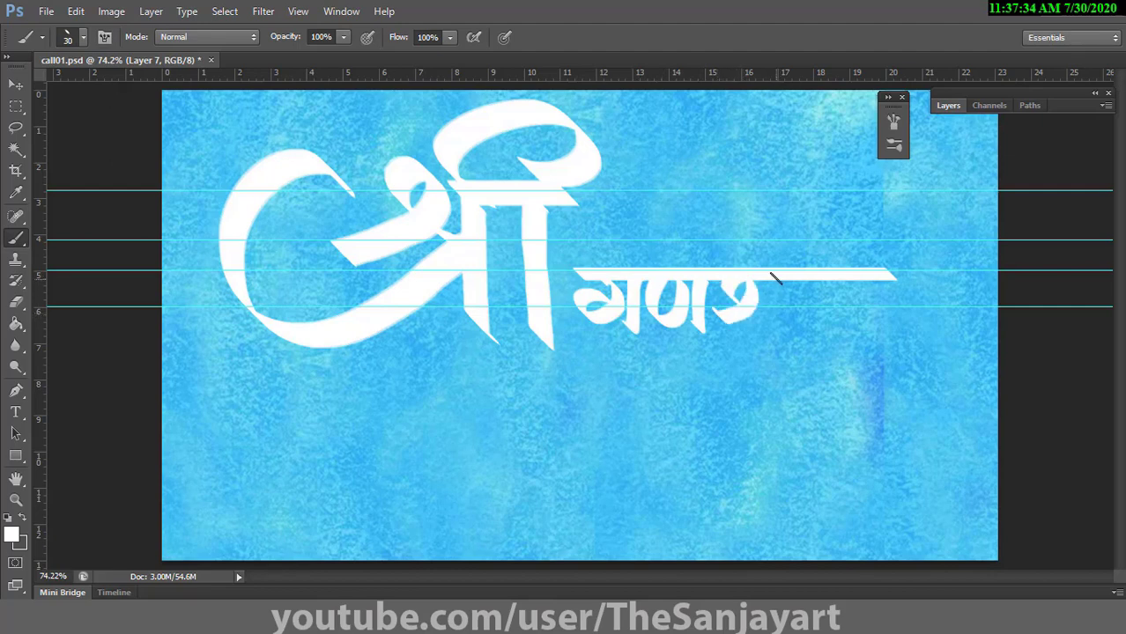
pyautogui.moveTo(771, 276); pyautogui.dragTo(782, 320)
pyautogui.moveTo(794, 280); pyautogui.dragTo(795, 335)
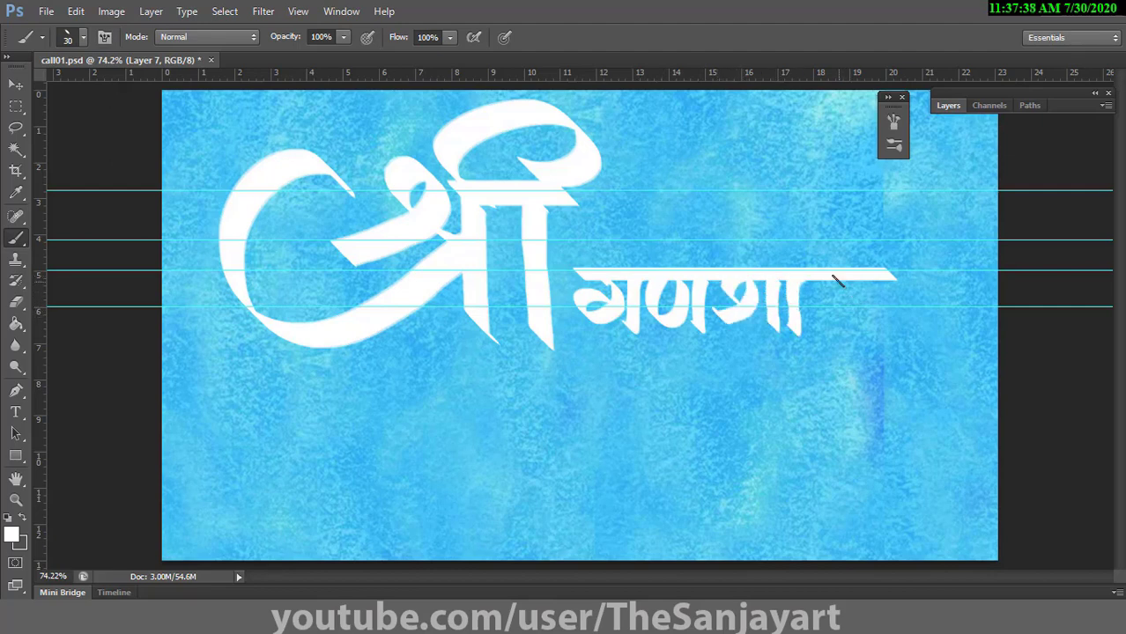
pyautogui.moveTo(836, 280)
pyautogui.mouseDown()
pyautogui.moveTo(807, 307)
pyautogui.moveTo(848, 319)
pyautogui.moveTo(861, 344)
pyautogui.mouseUp()
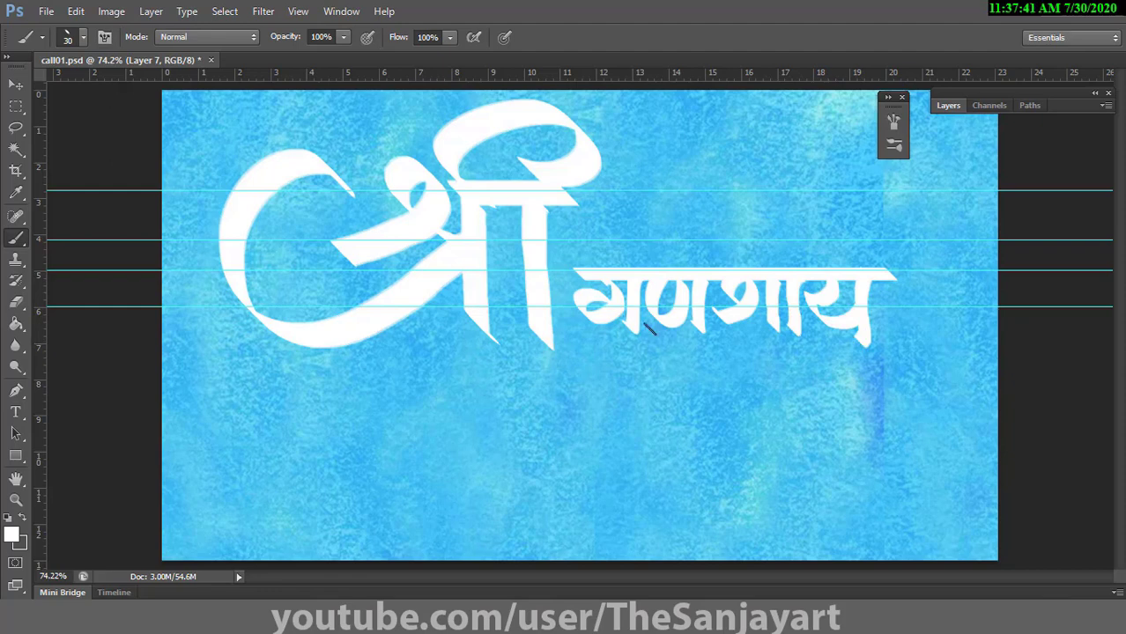
# Step: Add the sweeping tail and curling vowel stroke, then paint नमः below
pyautogui.moveTo(728, 325); pyautogui.dragTo(936, 324)
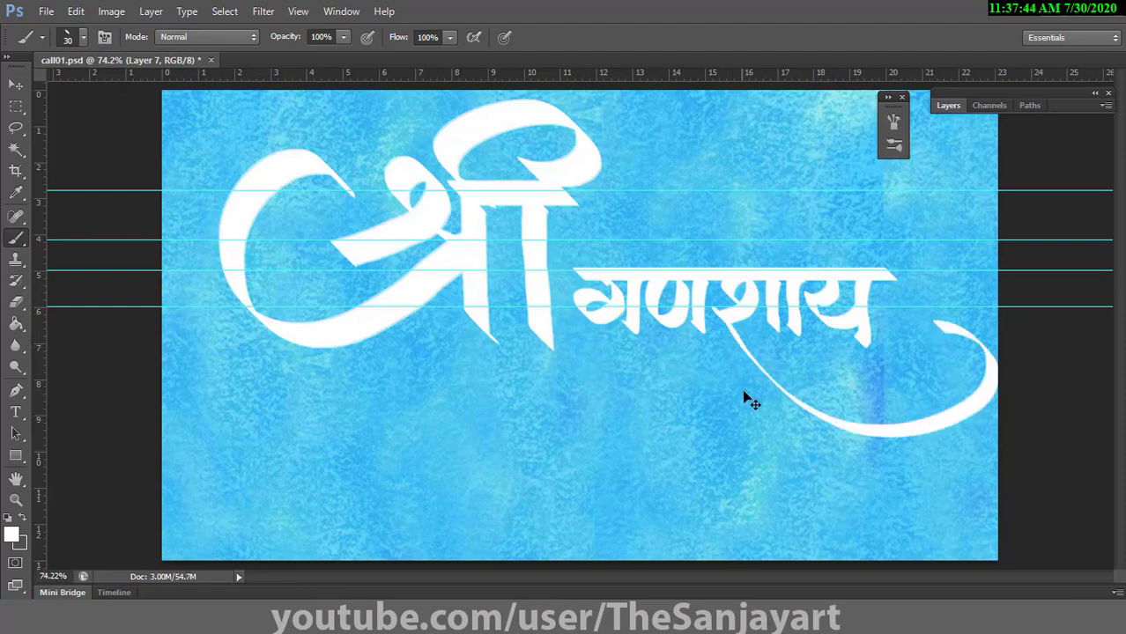
pyautogui.hotkey('ctrl', 'z')
pyautogui.moveTo(724, 324); pyautogui.dragTo(927, 309)
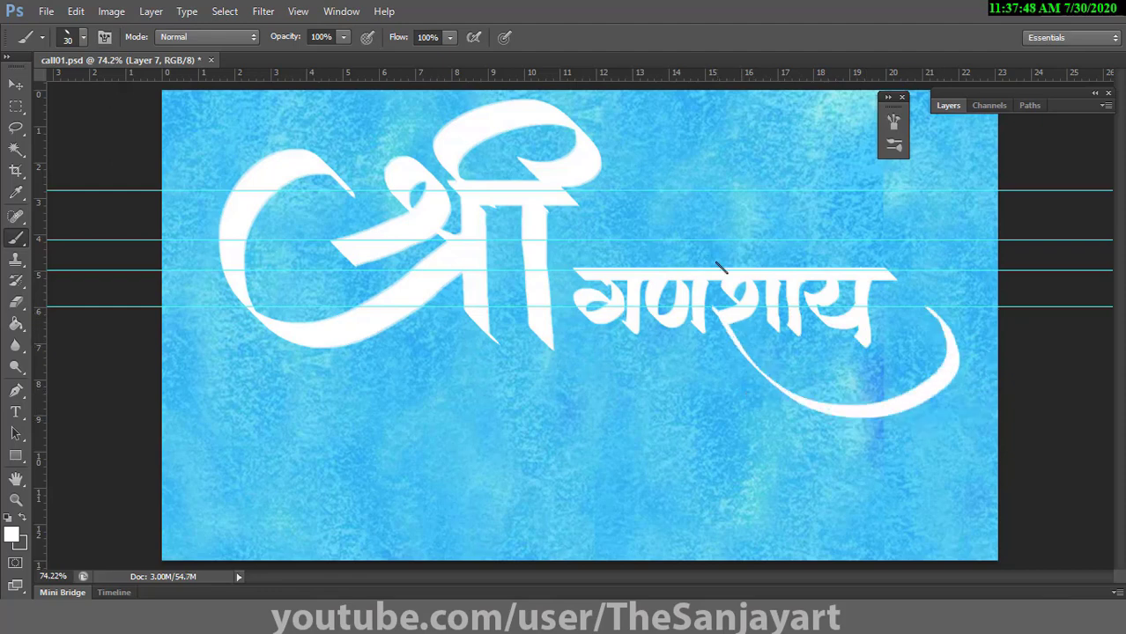
pyautogui.moveTo(571, 216); pyautogui.dragTo(731, 254)
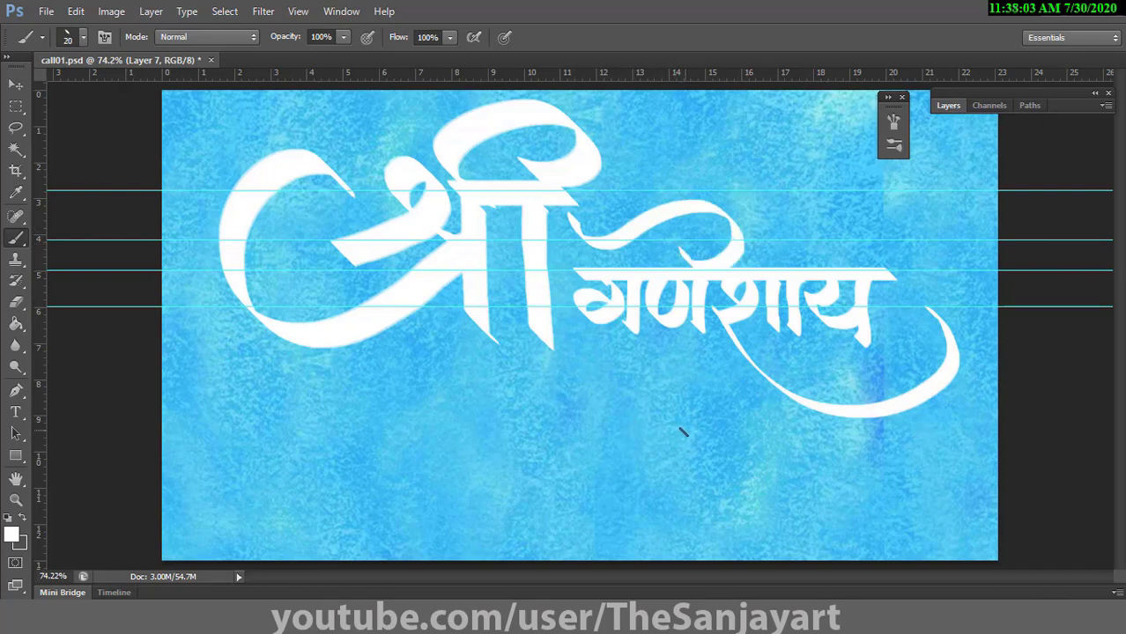
pyautogui.moveTo(683, 432); pyautogui.dragTo(841, 443)
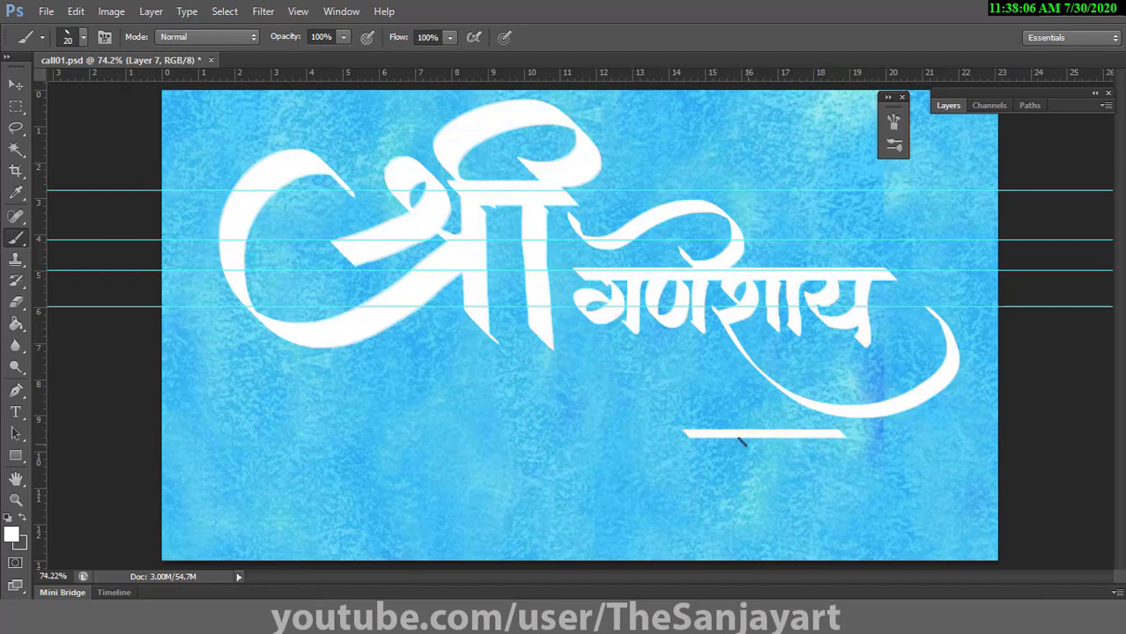
pyautogui.moveTo(726, 433)
pyautogui.mouseDown()
pyautogui.moveTo(728, 467)
pyautogui.moveTo(708, 452)
pyautogui.moveTo(760, 476)
pyautogui.moveTo(792, 435)
pyautogui.moveTo(785, 483)
pyautogui.moveTo(802, 476)
pyautogui.mouseUp()
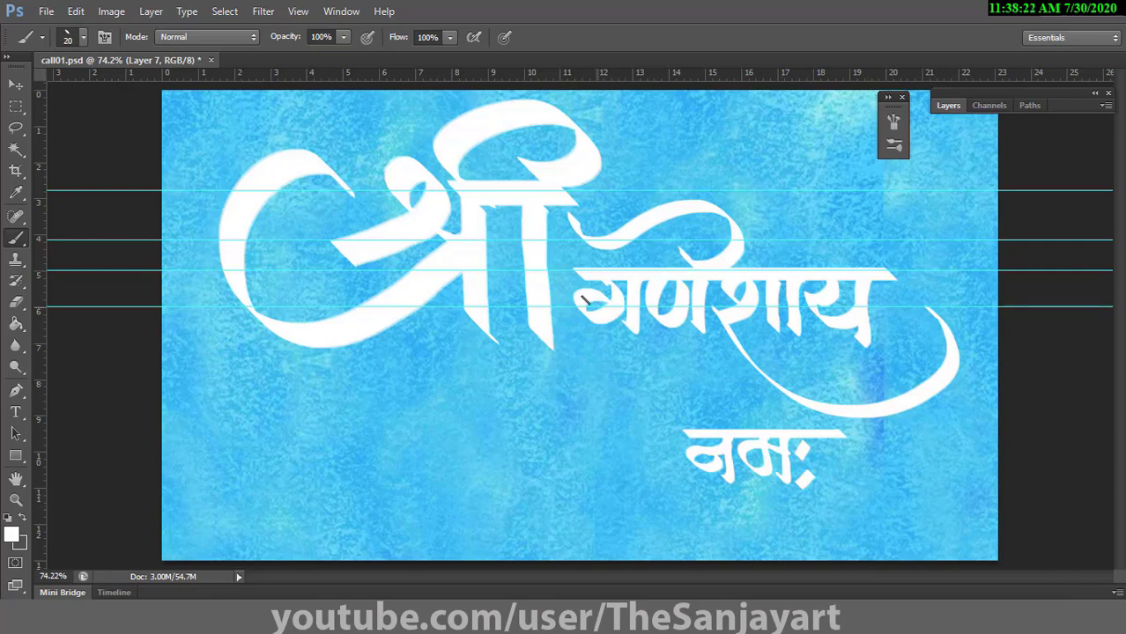
# Step: Nudge the new Layer 7 lettering slightly into position with the Move tool
pyautogui.click(953, 110)
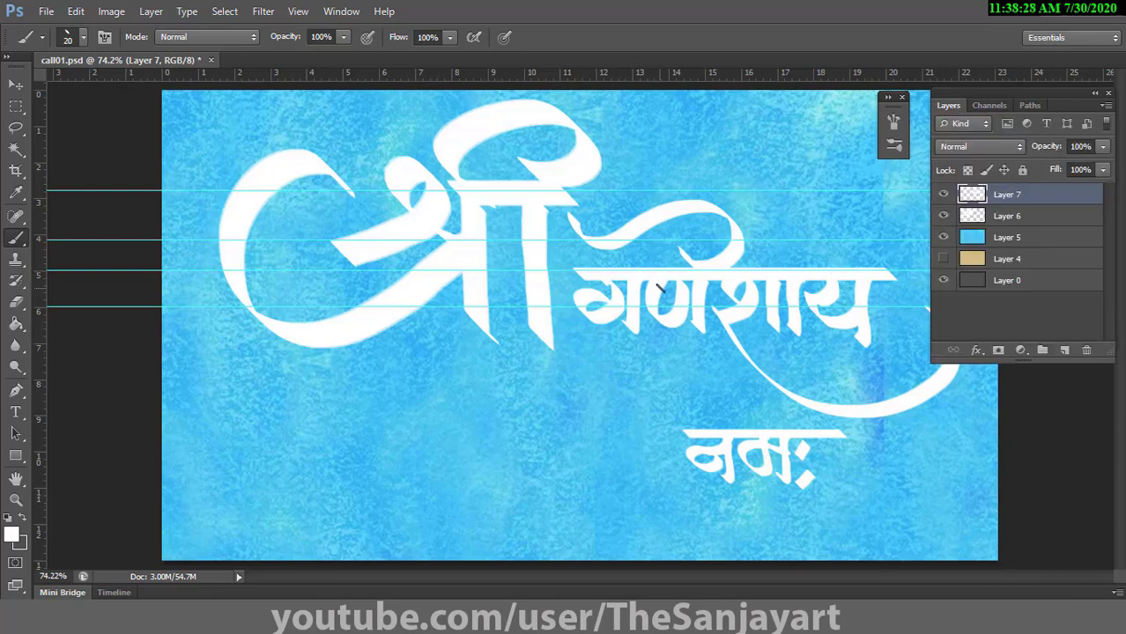
pyautogui.press('v')
pyautogui.moveTo(664, 283); pyautogui.dragTo(666, 287)
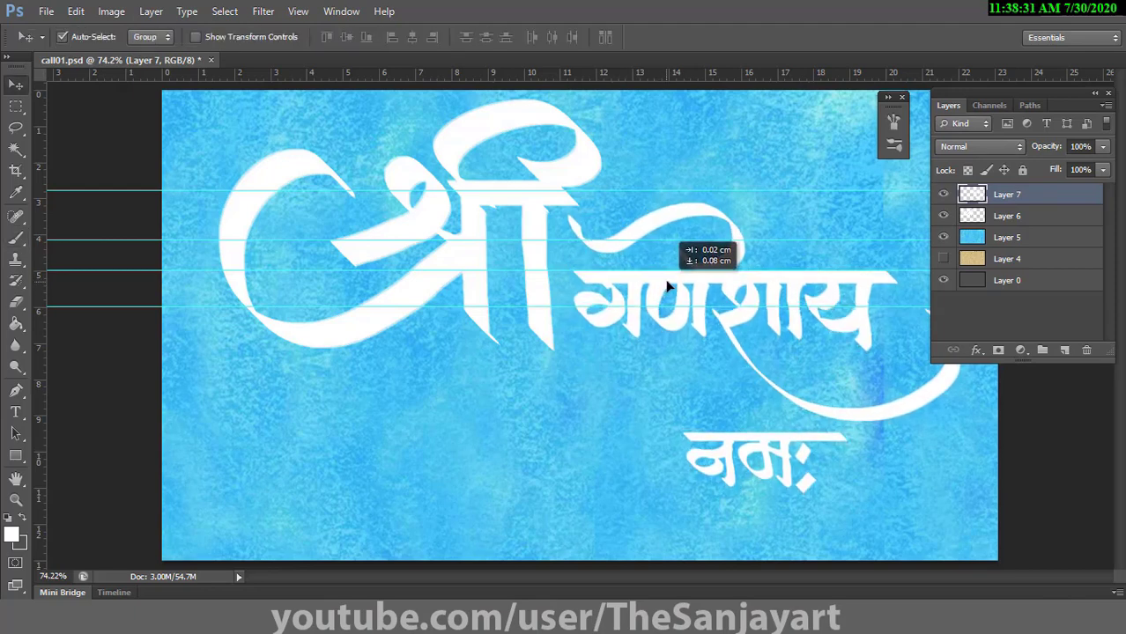
pyautogui.click(948, 106)
pyautogui.moveTo(684, 288); pyautogui.dragTo(683, 288)
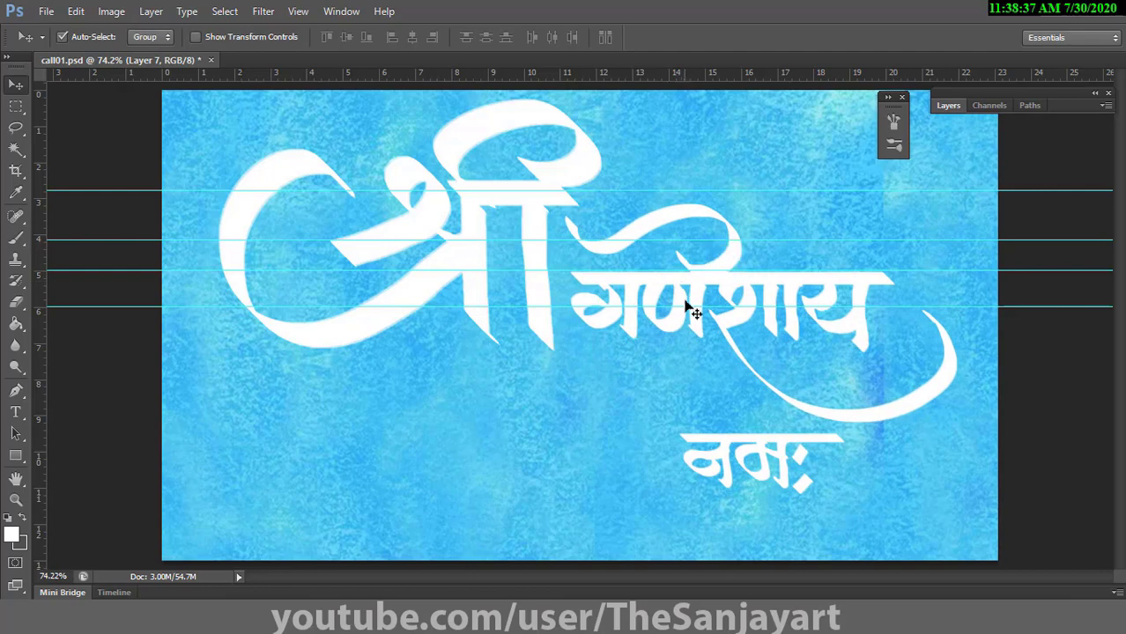
pyautogui.click(948, 106)
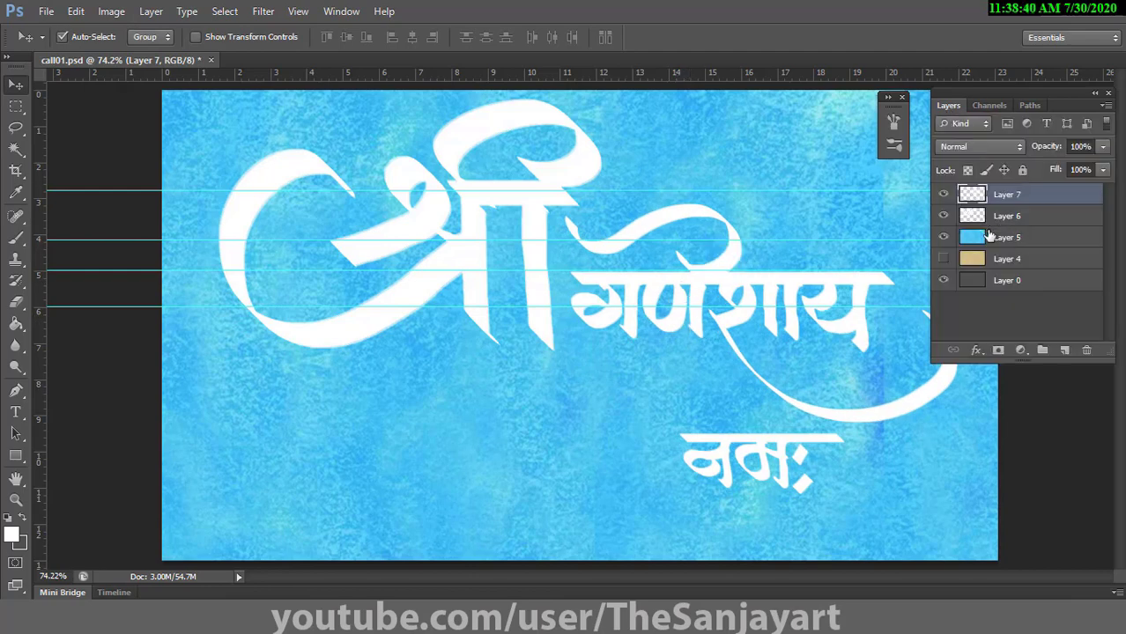
# Step: Merge Layer 7 down into Layer 6 and scale the phrase to about 86%
pyautogui.hotkey('ctrl', 'e')
pyautogui.moveTo(511, 206); pyautogui.dragTo(519, 219)
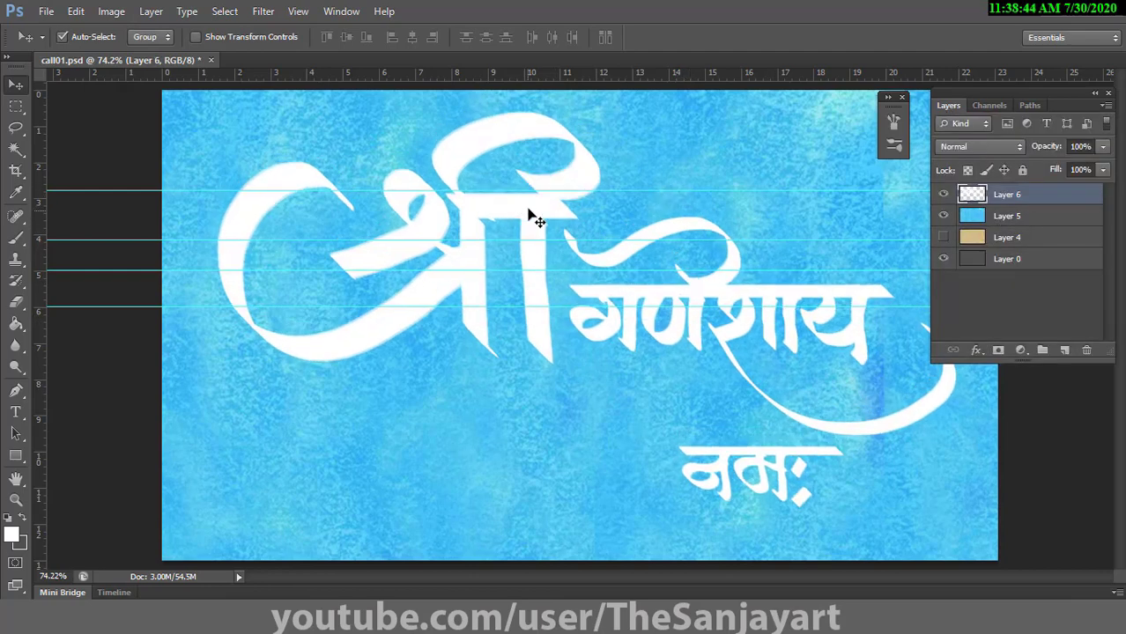
pyautogui.hotkey('ctrl', 't')
pyautogui.moveTo(218, 111); pyautogui.dragTo(270, 140)
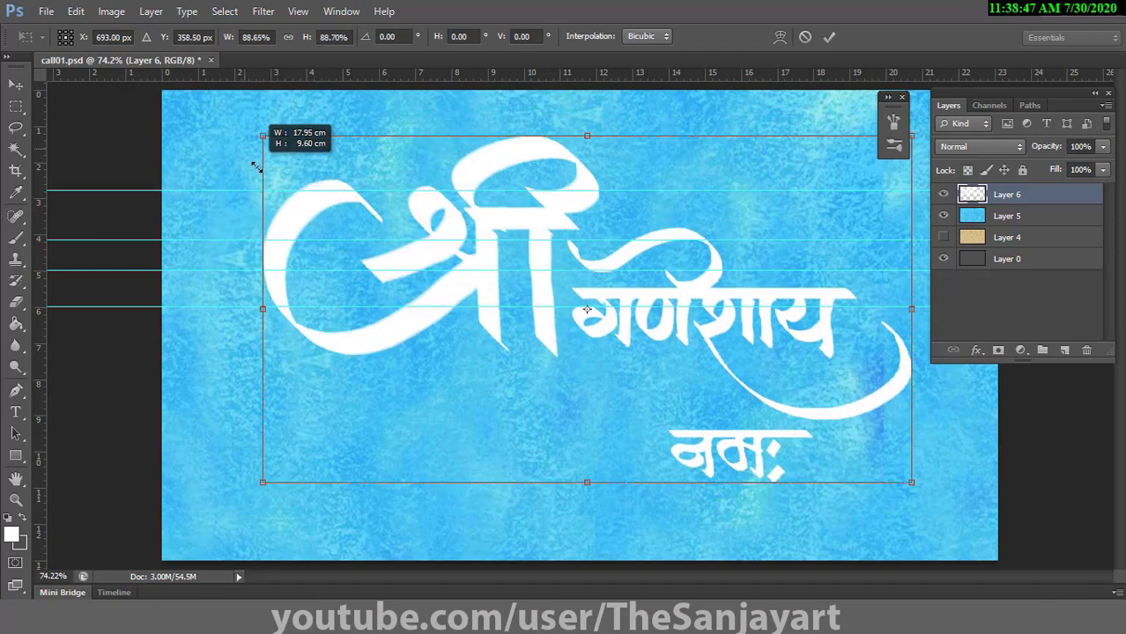
pyautogui.moveTo(505, 231); pyautogui.dragTo(514, 249)
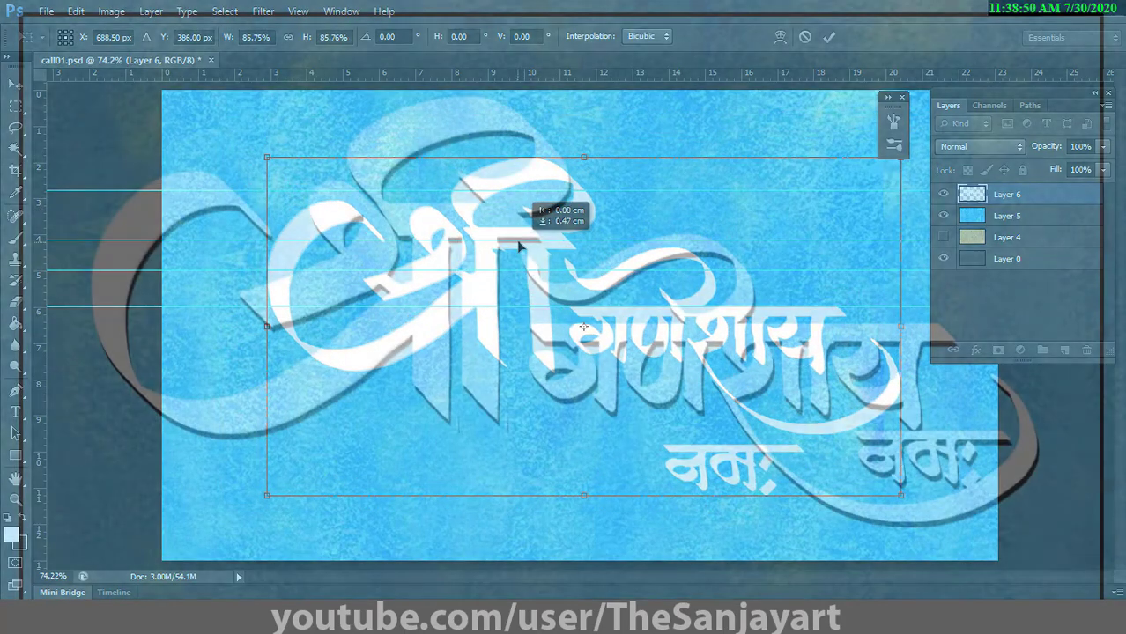